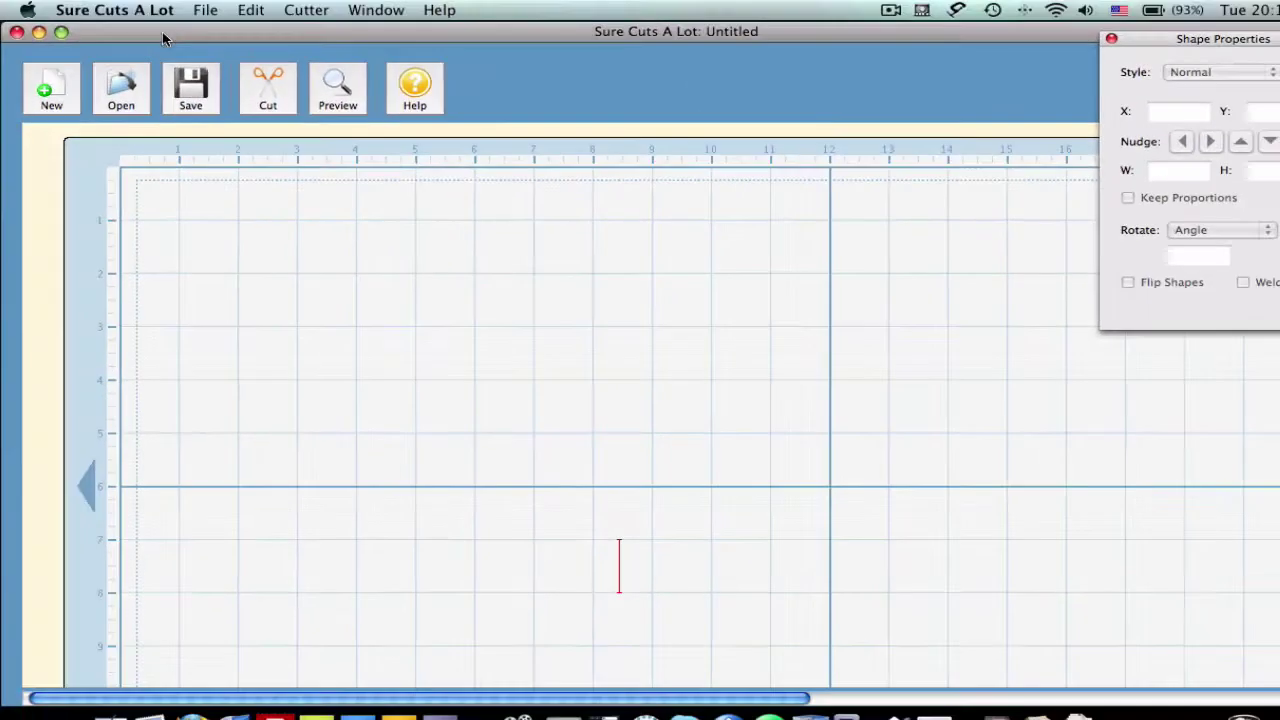
Step: Import BearALL.svg, scale it to 6.193 × 8.198 and place it at X 1.161, Y 0.429
click(205, 10)
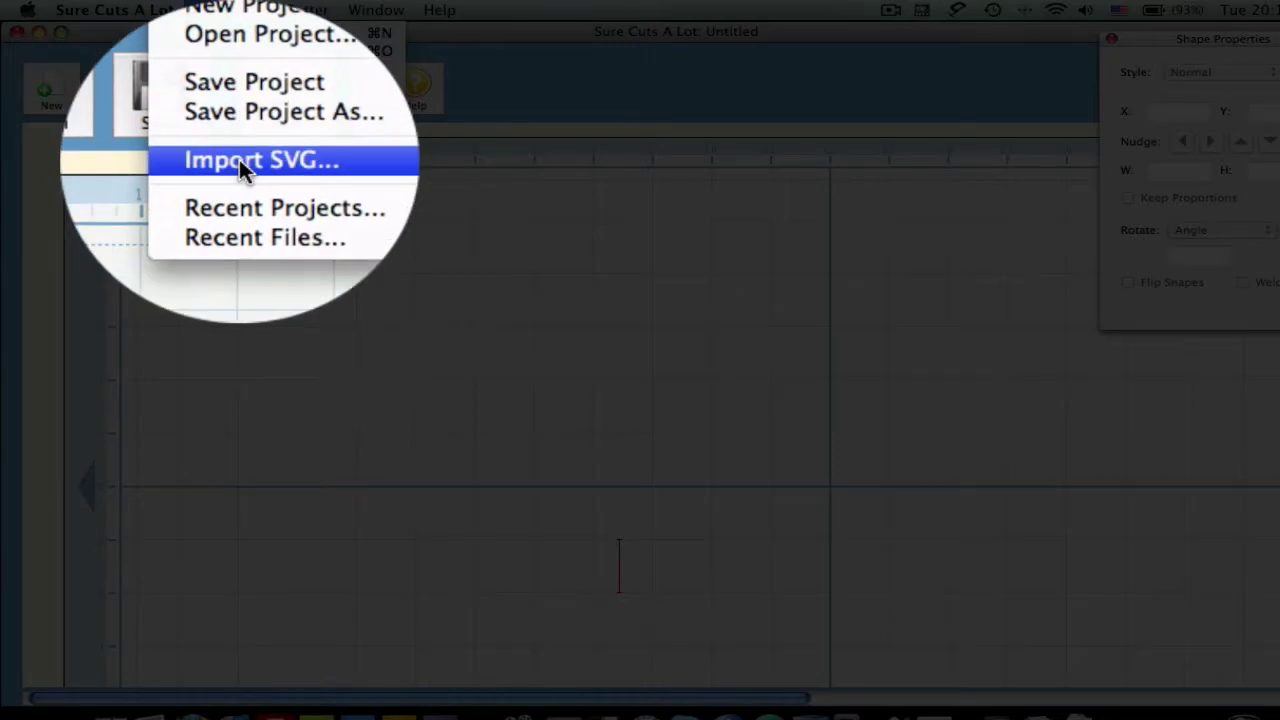
click(239, 159)
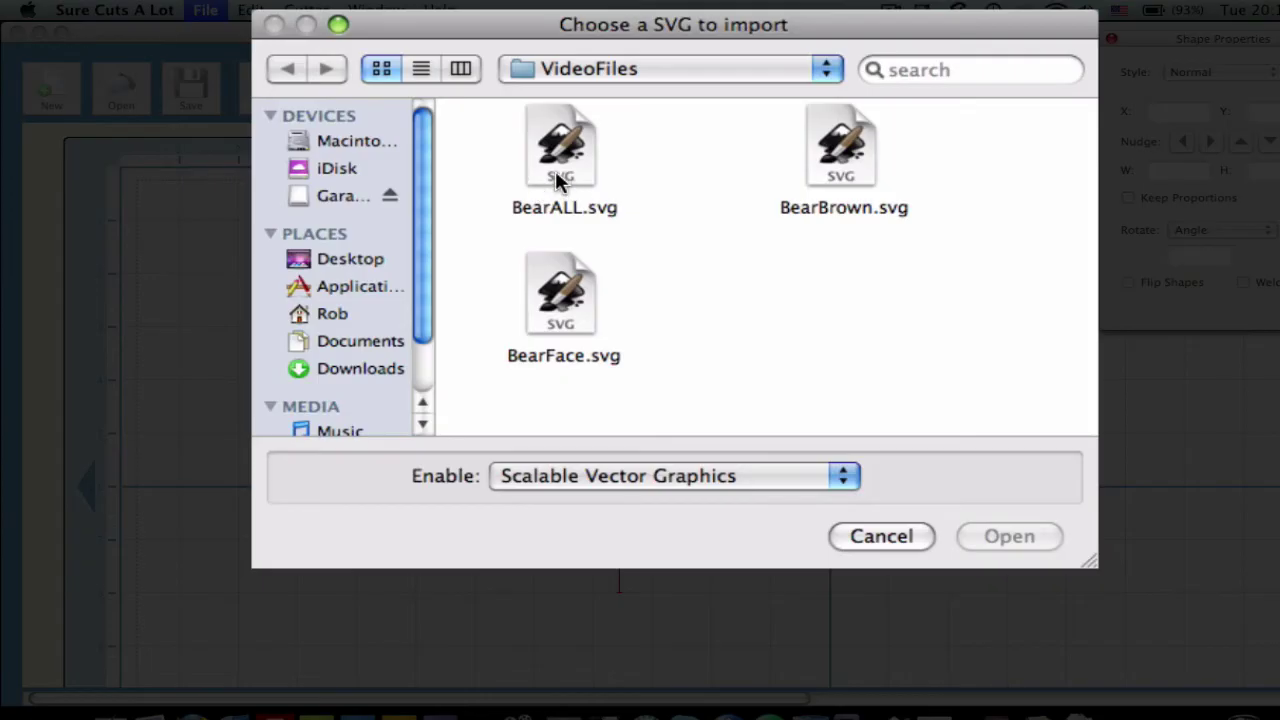
double_click(558, 178)
drag(612, 537, 228, 217)
drag(301, 293, 620, 534)
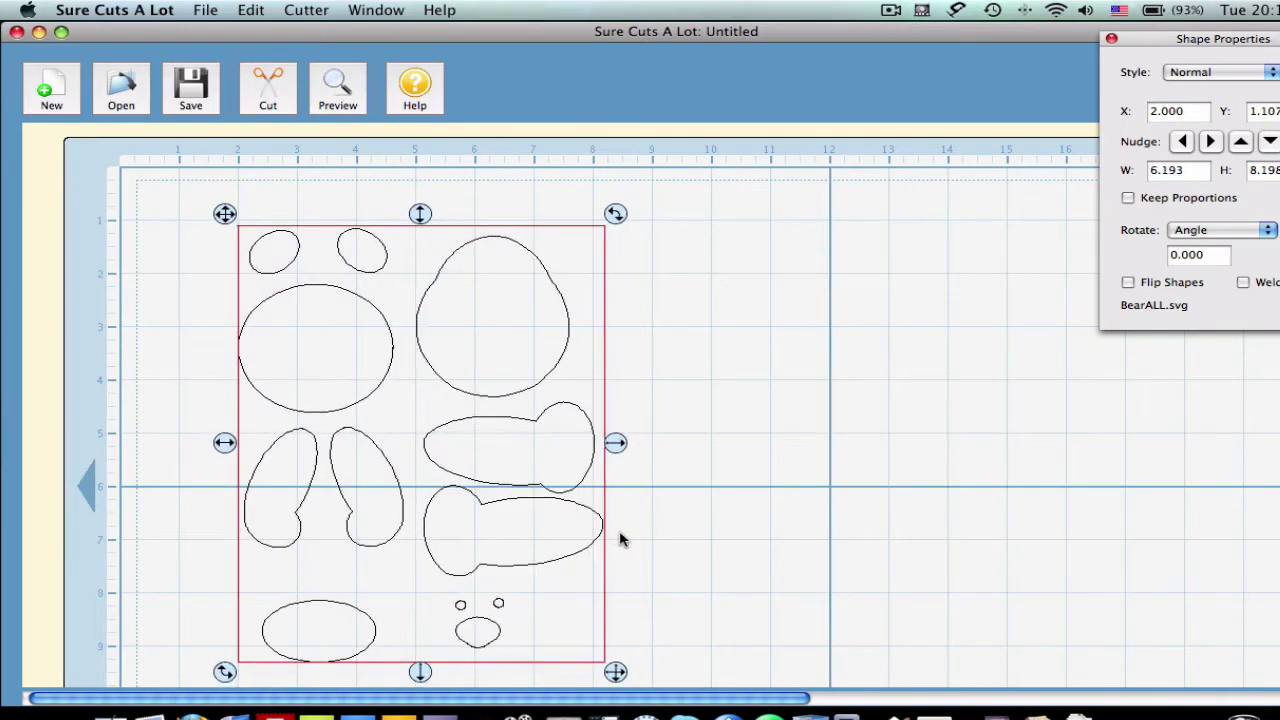
drag(229, 214, 174, 180)
Step: Import BearBrown.svg and move the small 0.936 × 1.000 group to X 8.946, Y 1.054
click(835, 281)
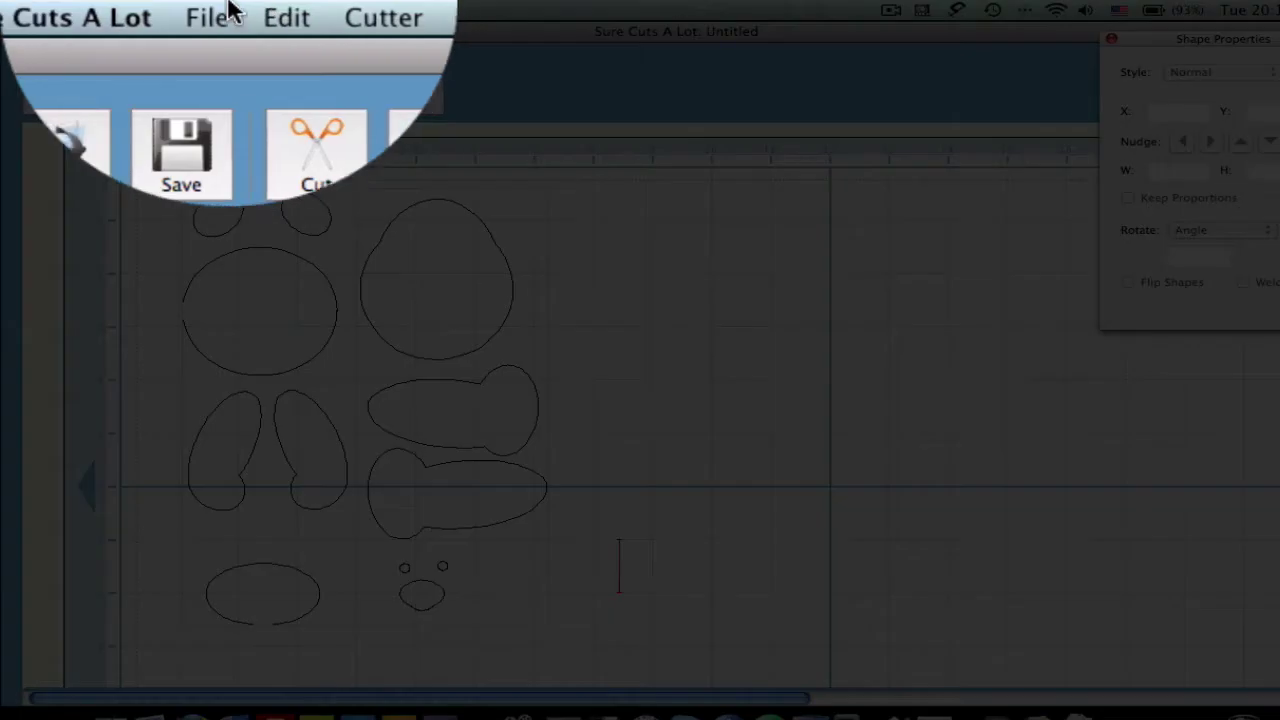
click(205, 10)
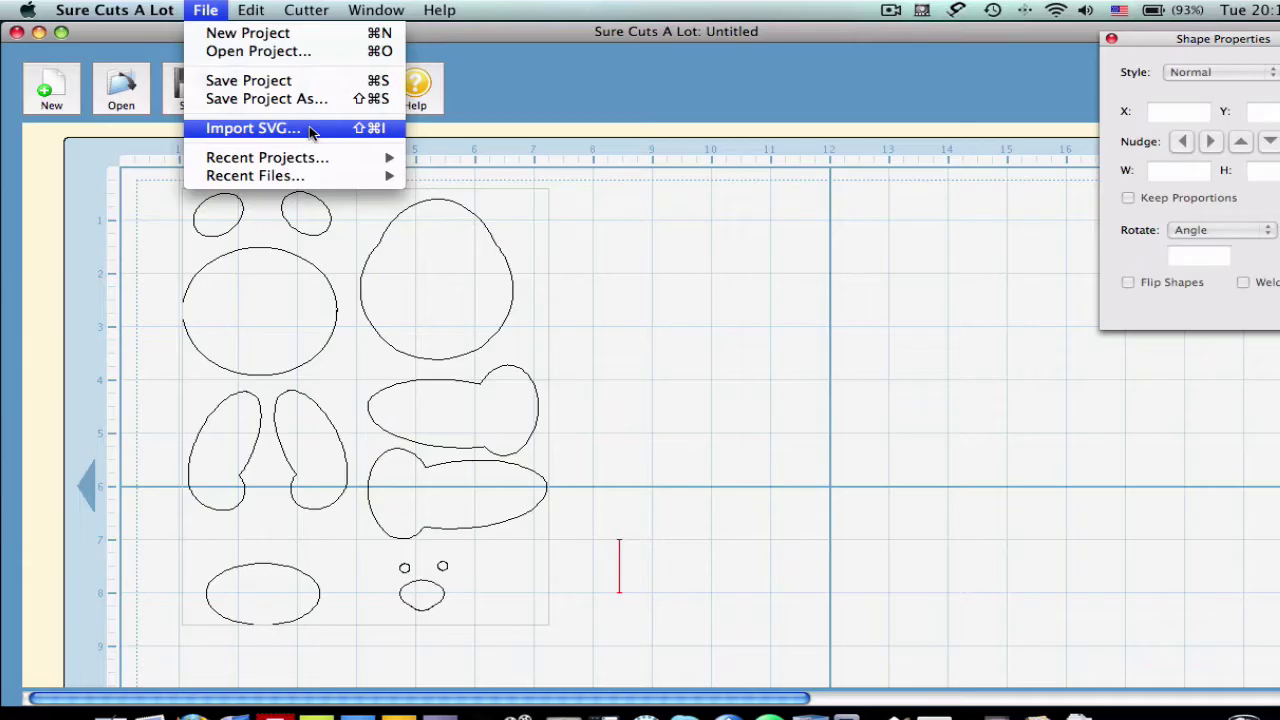
click(262, 127)
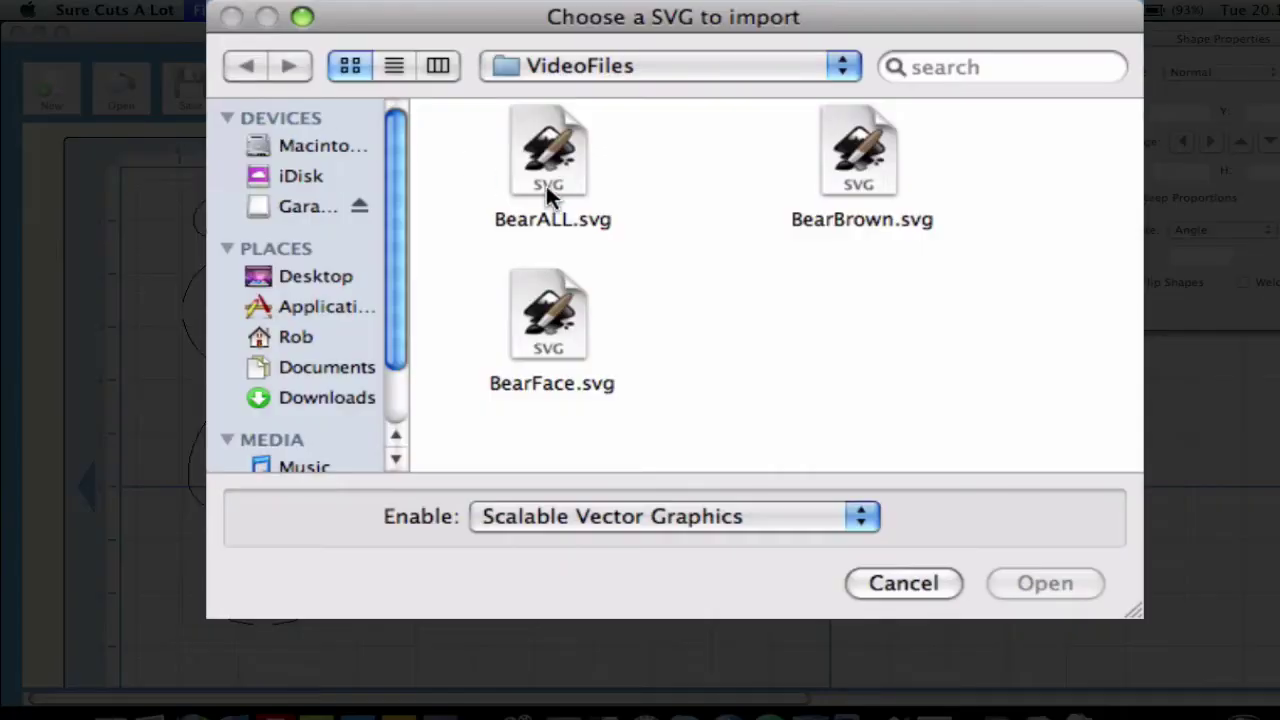
double_click(831, 178)
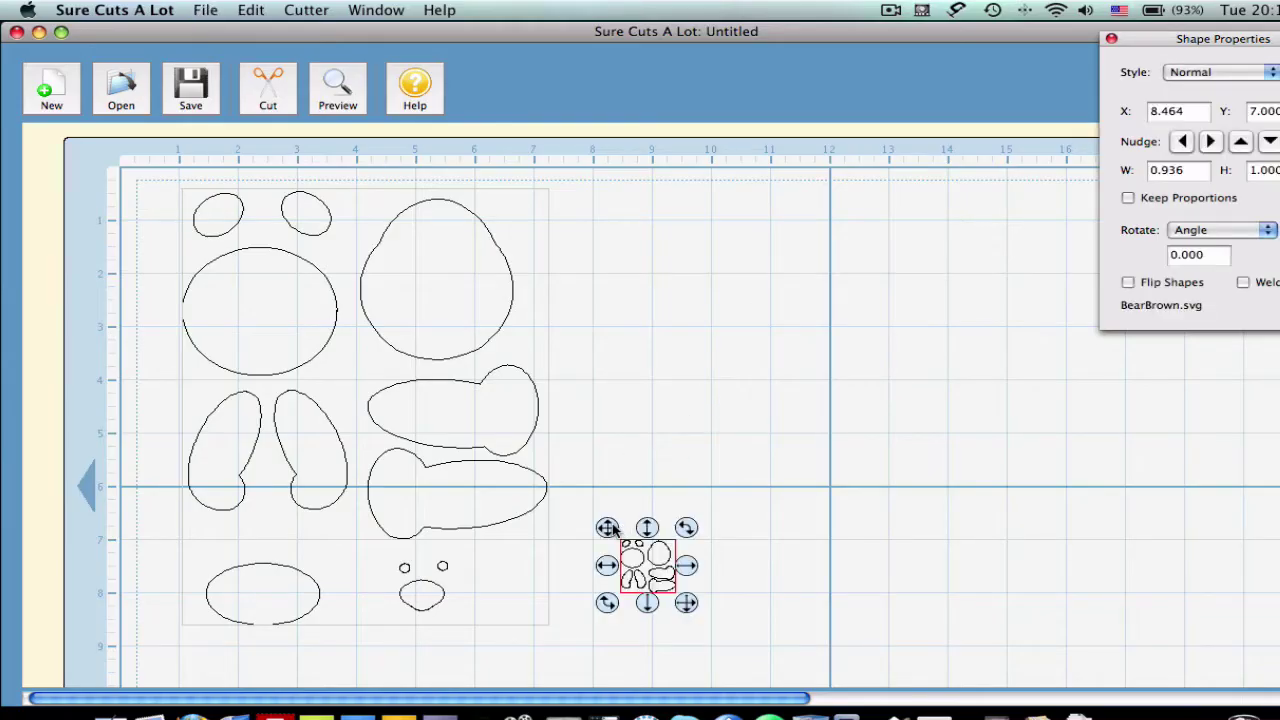
drag(621, 530, 645, 228)
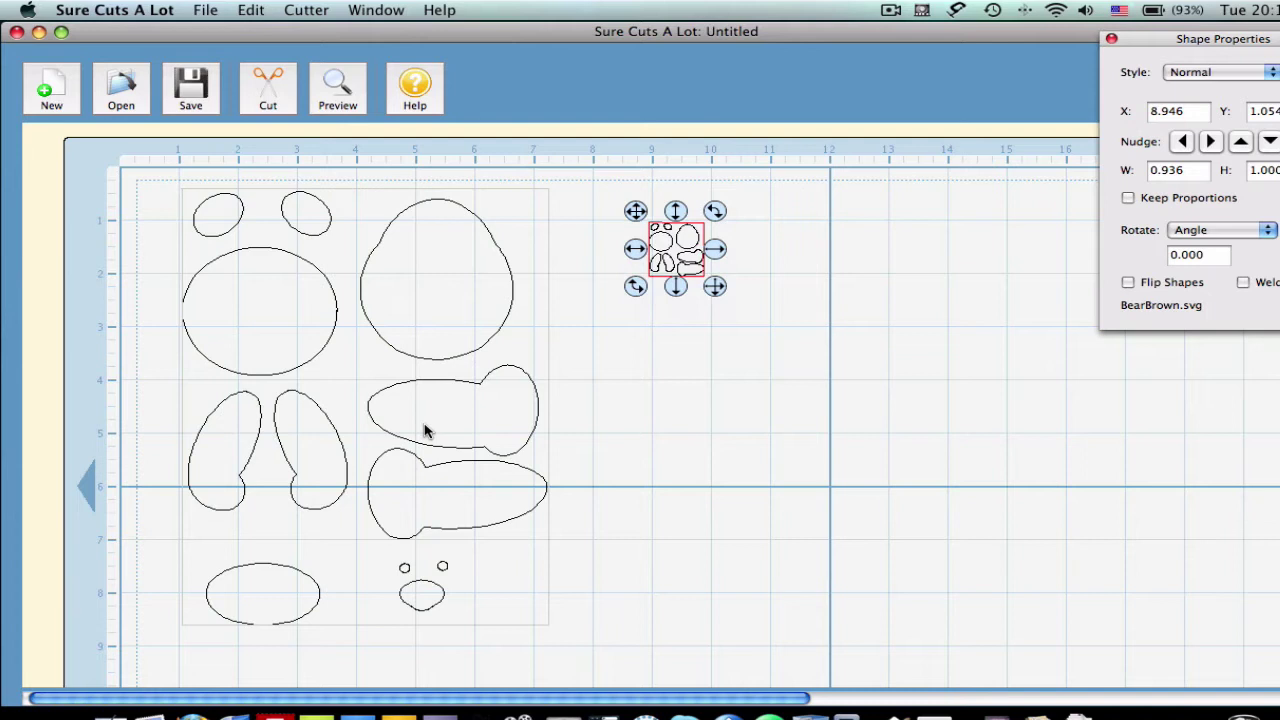
Step: Enlarge the BearBrown group over the first bear, then delete both BearBrown and BearALL designs
drag(634, 213, 601, 202)
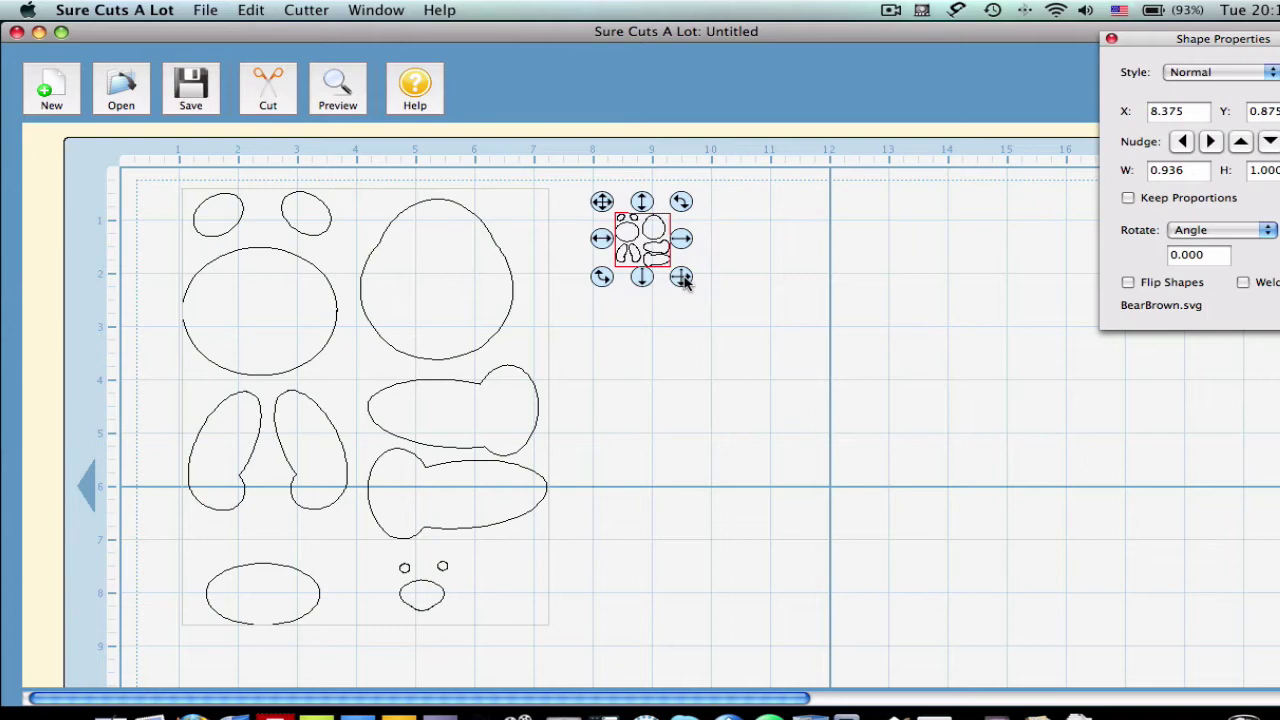
drag(681, 278, 990, 573)
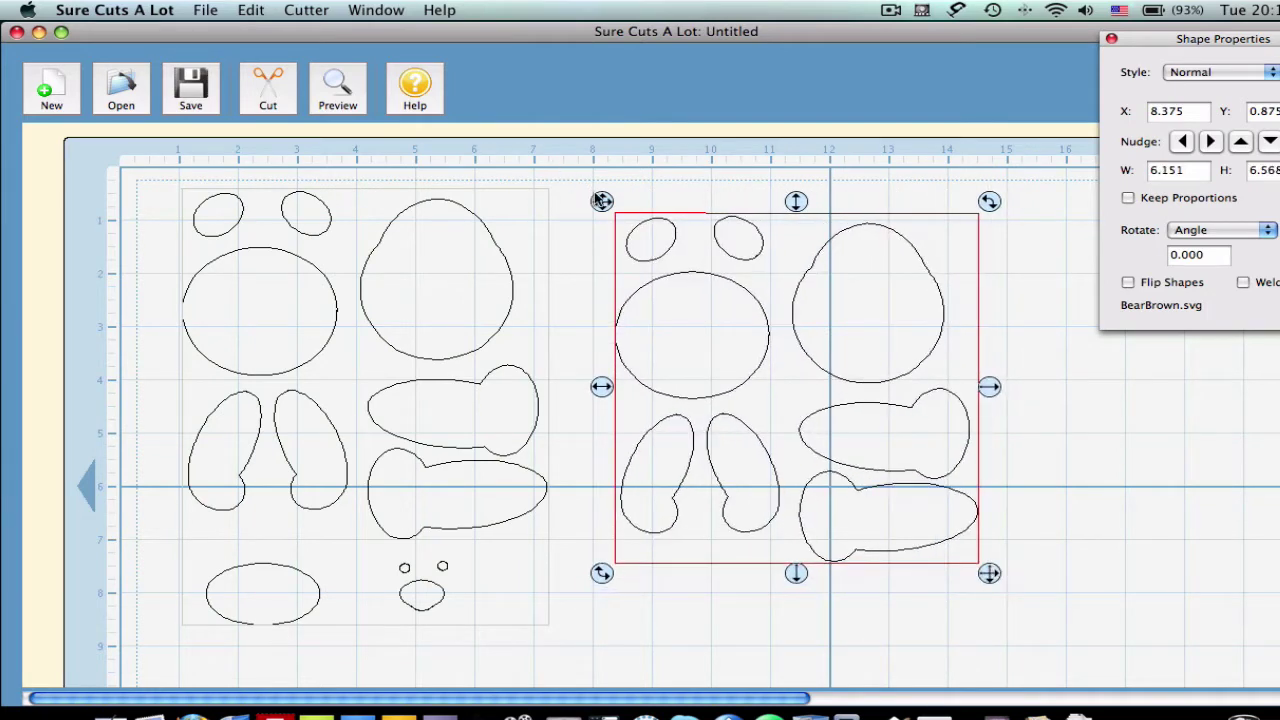
drag(601, 202, 625, 178)
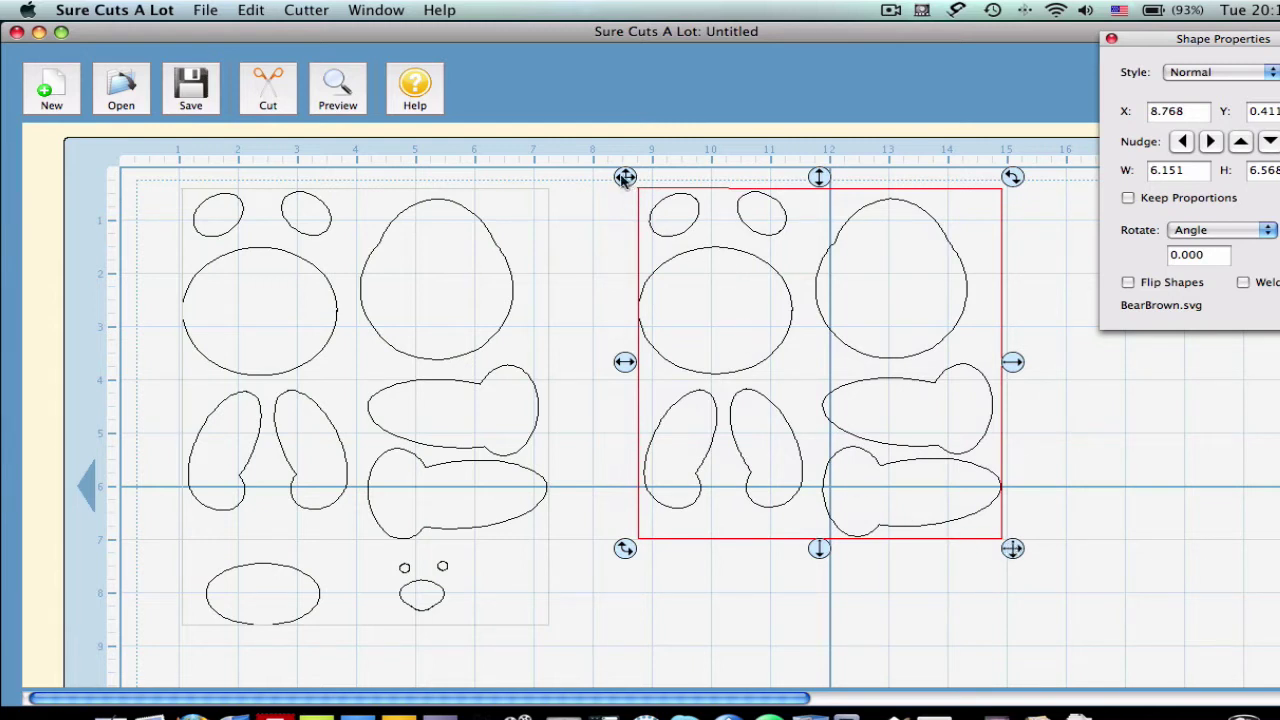
key(BackSpace)
click(444, 306)
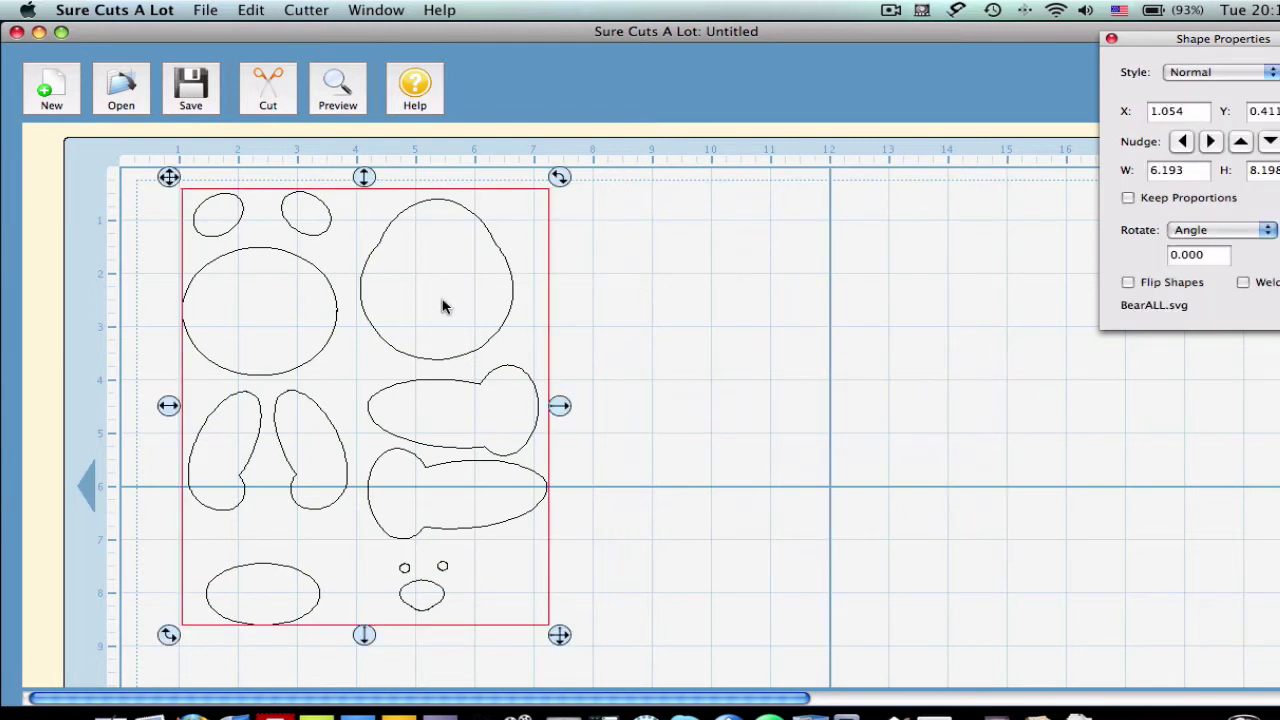
key(BackSpace)
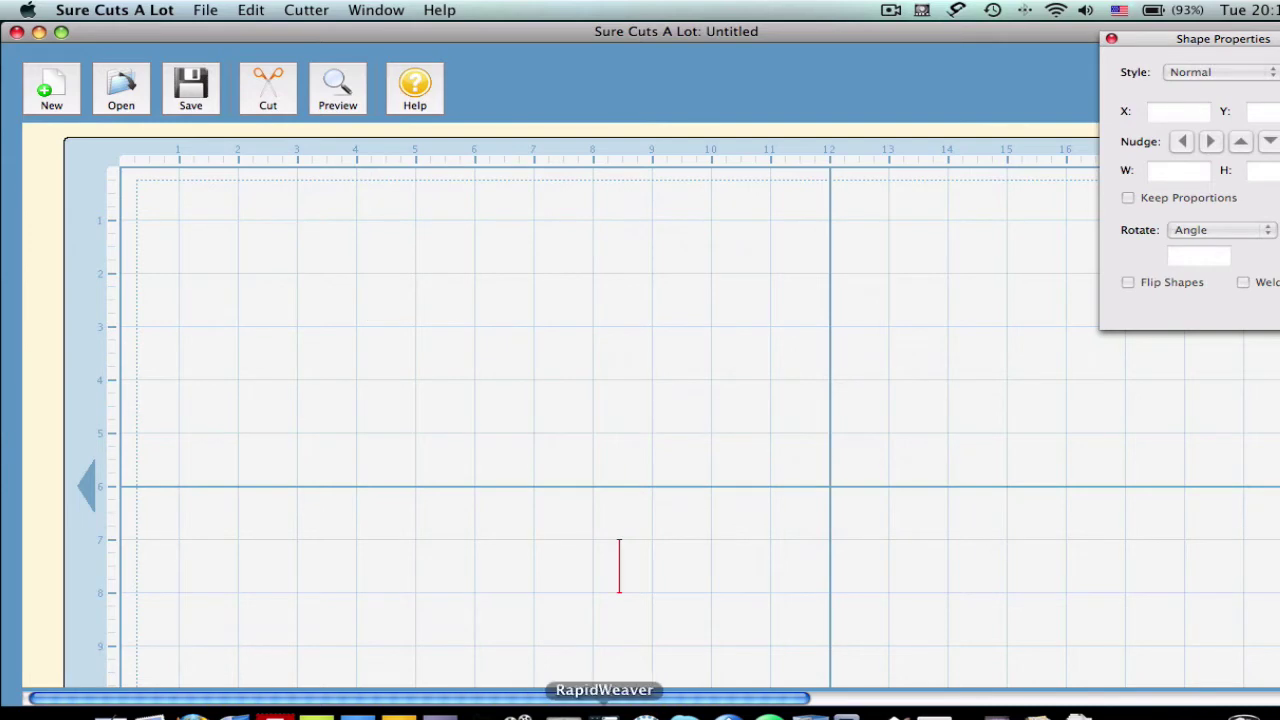
Step: In BearFace.svg, draw a small dark-red five-pointed star left of the peach muzzle oval
click(897, 712)
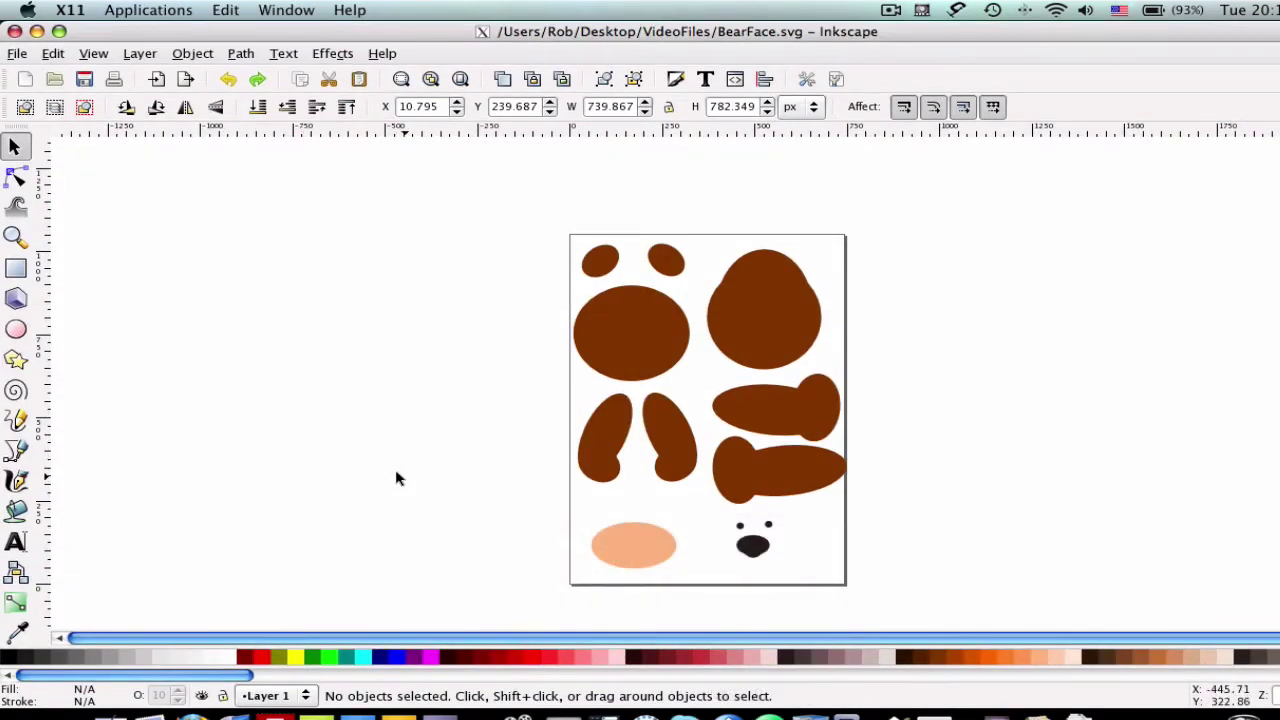
click(15, 361)
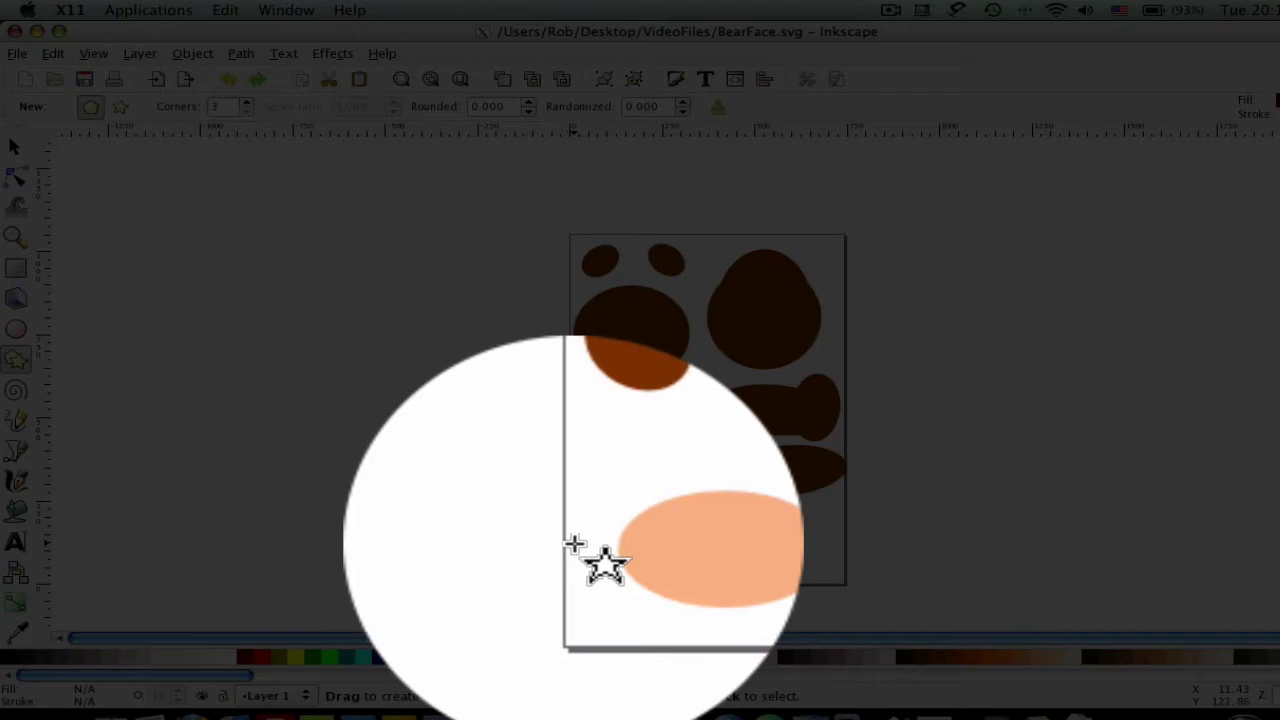
drag(571, 542, 576, 545)
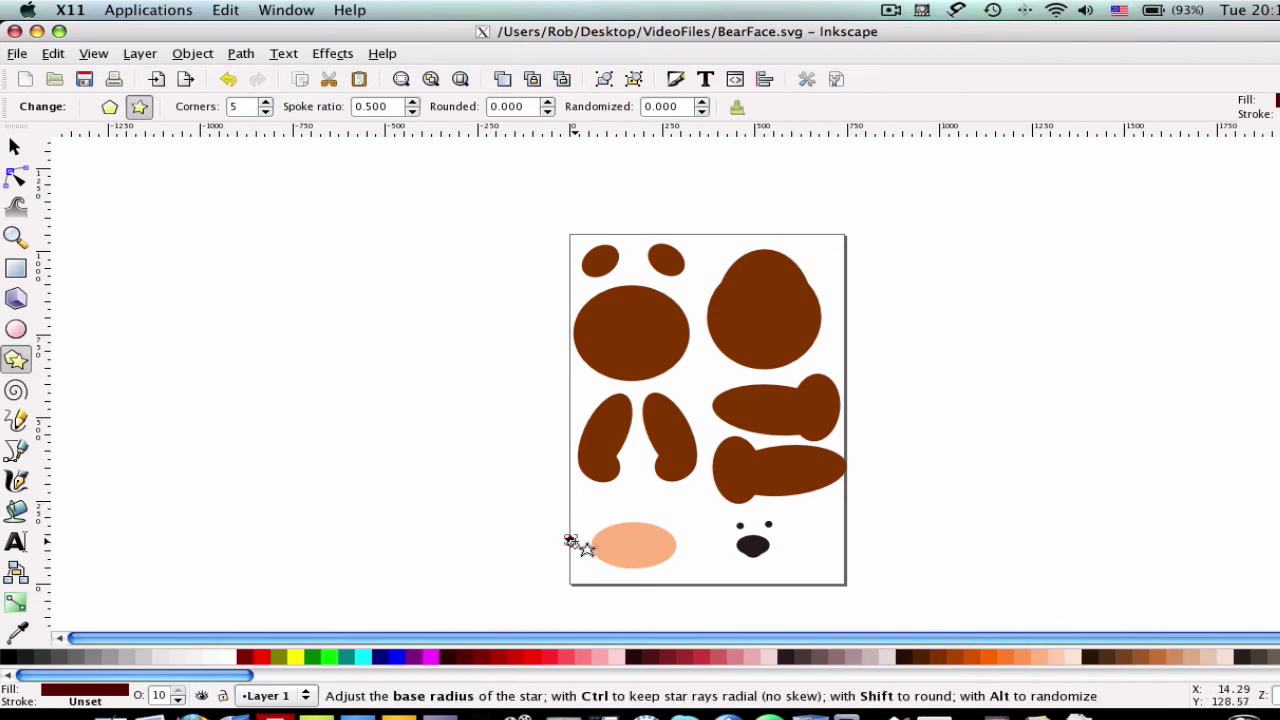
key(plus)
key(plus)
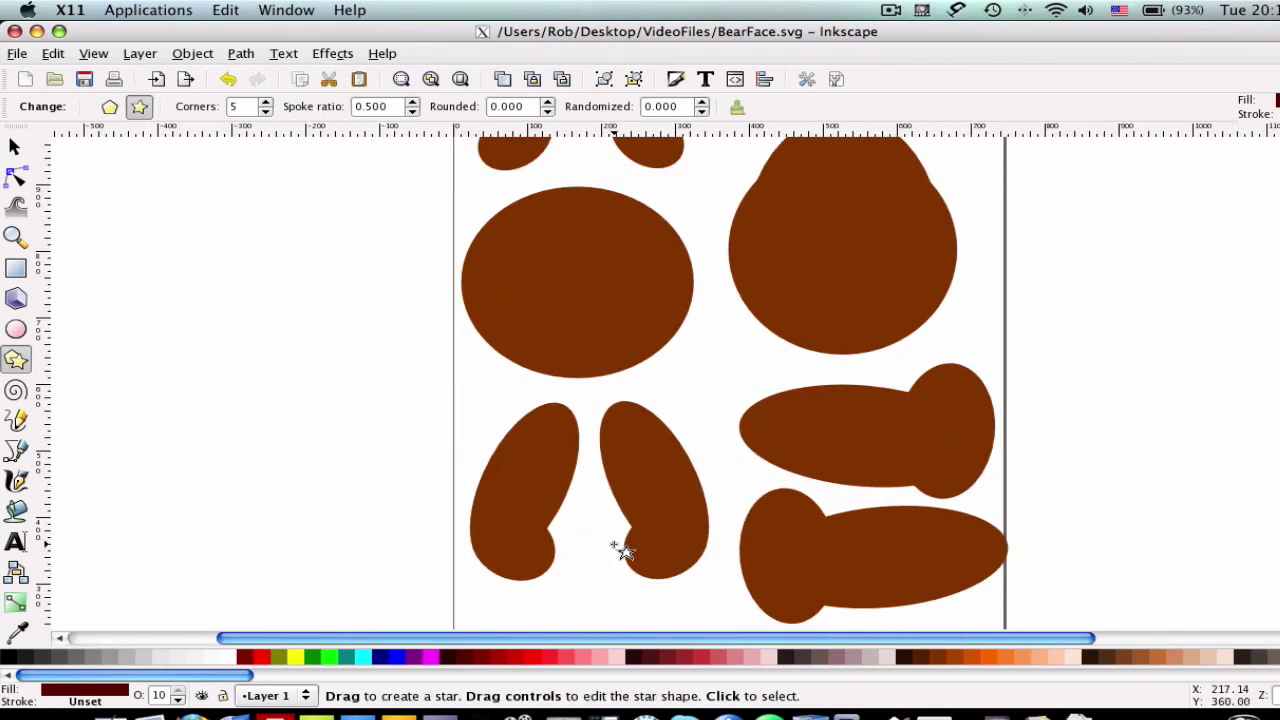
scroll(606, 545, down, 3)
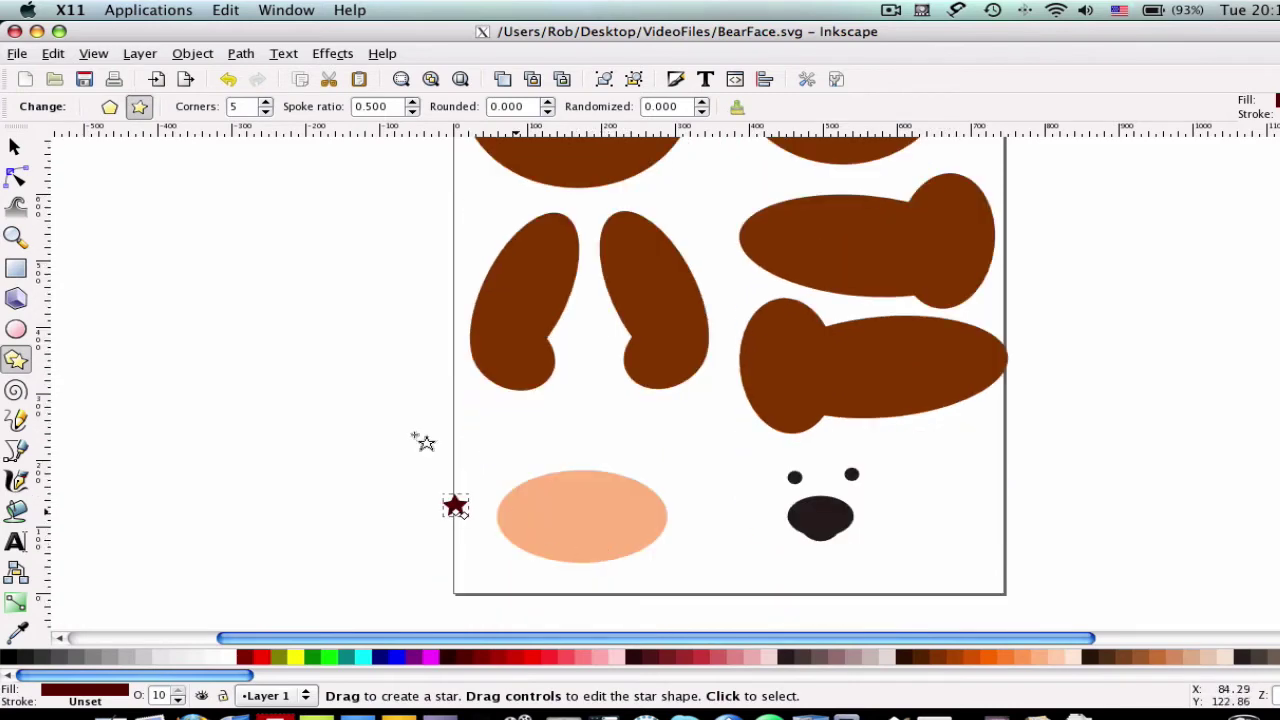
Step: Convert the star to a path and paste a copy just right of the black nose
click(240, 53)
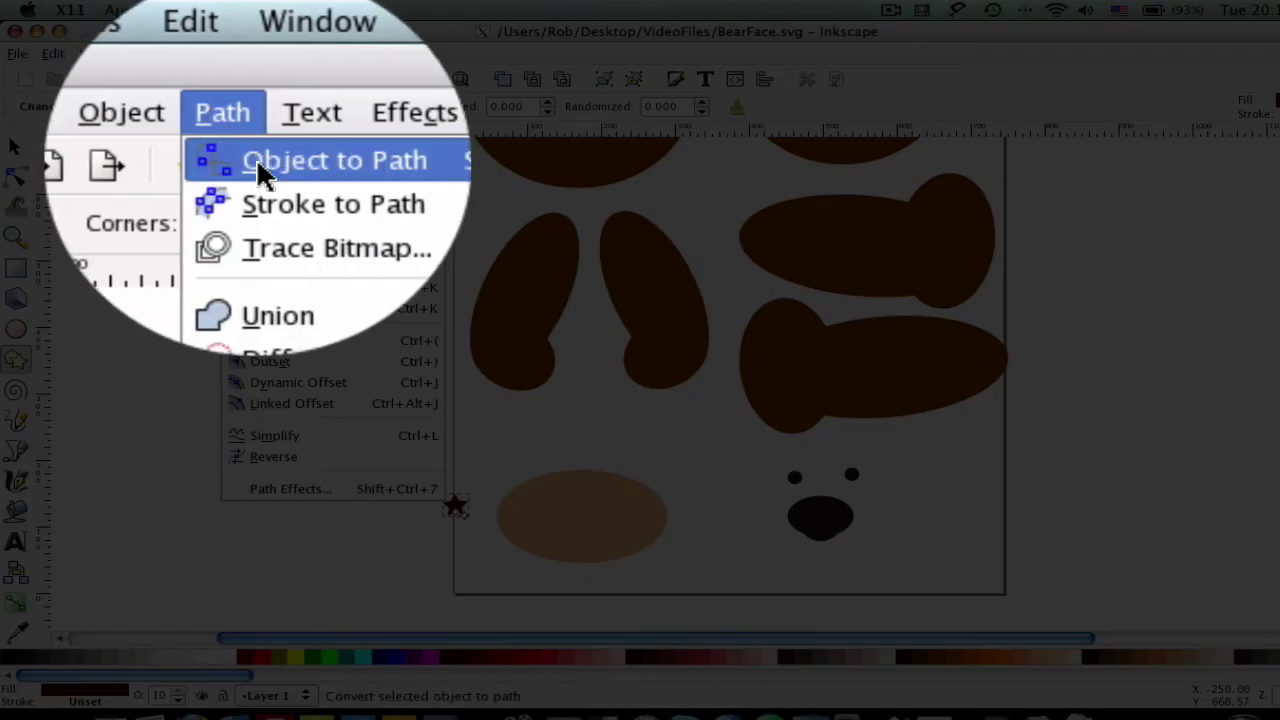
click(257, 78)
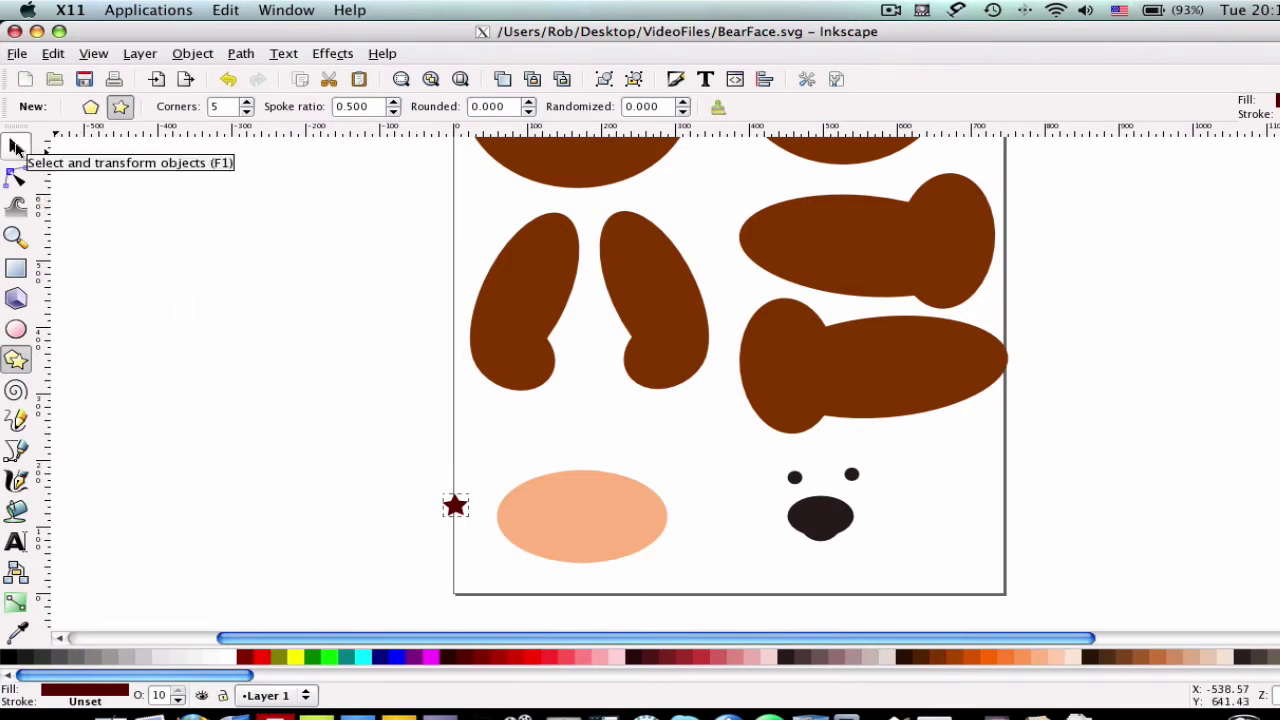
click(52, 53)
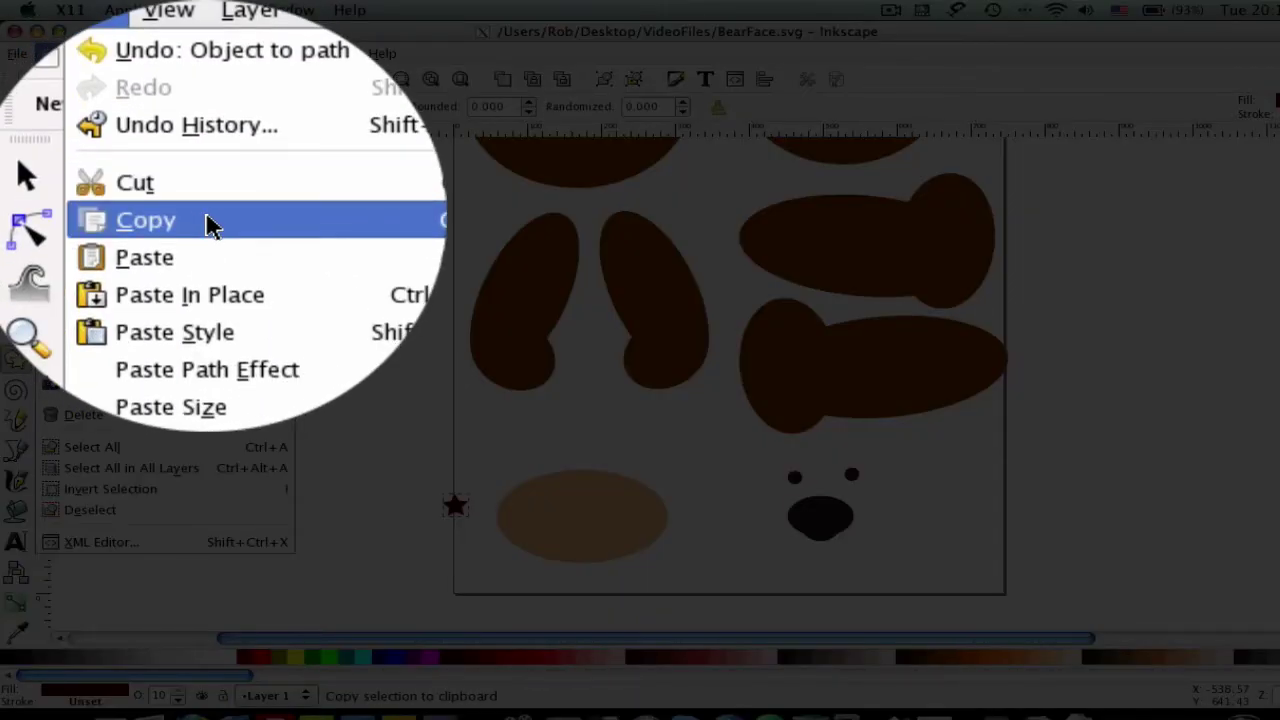
click(115, 173)
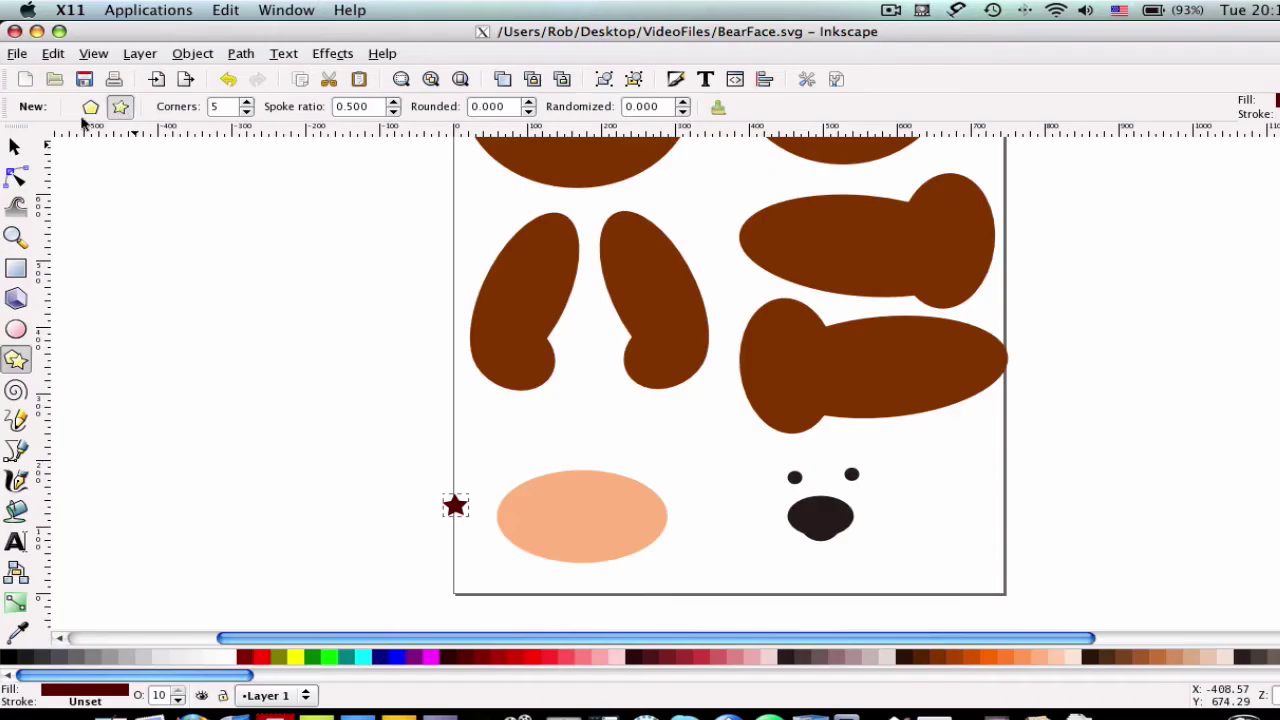
click(14, 147)
click(55, 54)
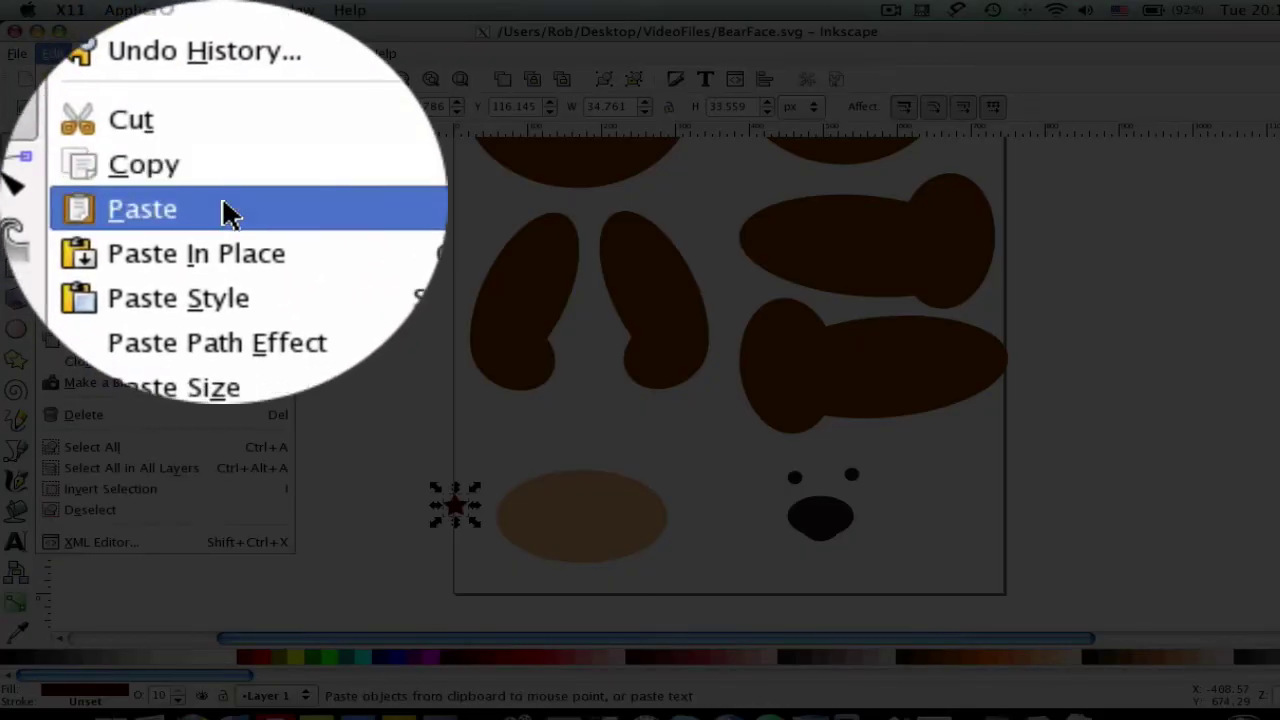
click(223, 222)
drag(118, 189, 880, 515)
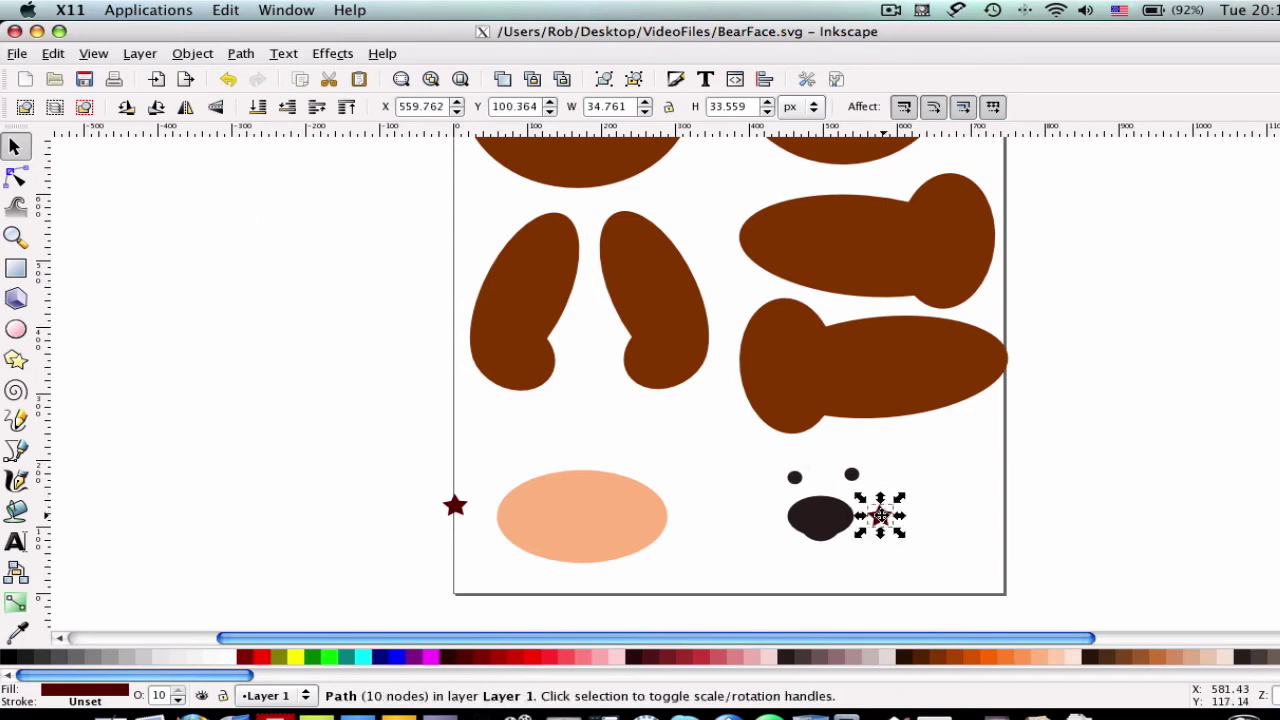
Step: Paste a third star and place it just outside the page's left edge beside the brown leg pieces
click(18, 55)
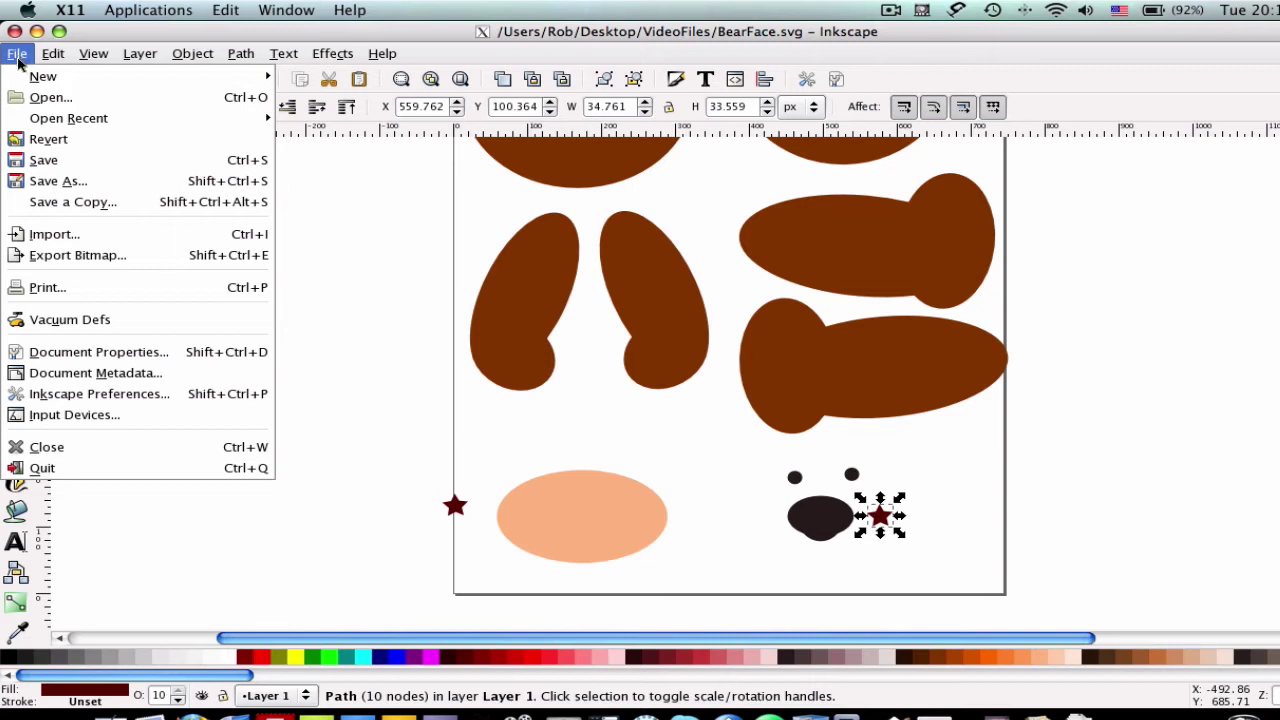
click(18, 60)
click(53, 53)
click(103, 188)
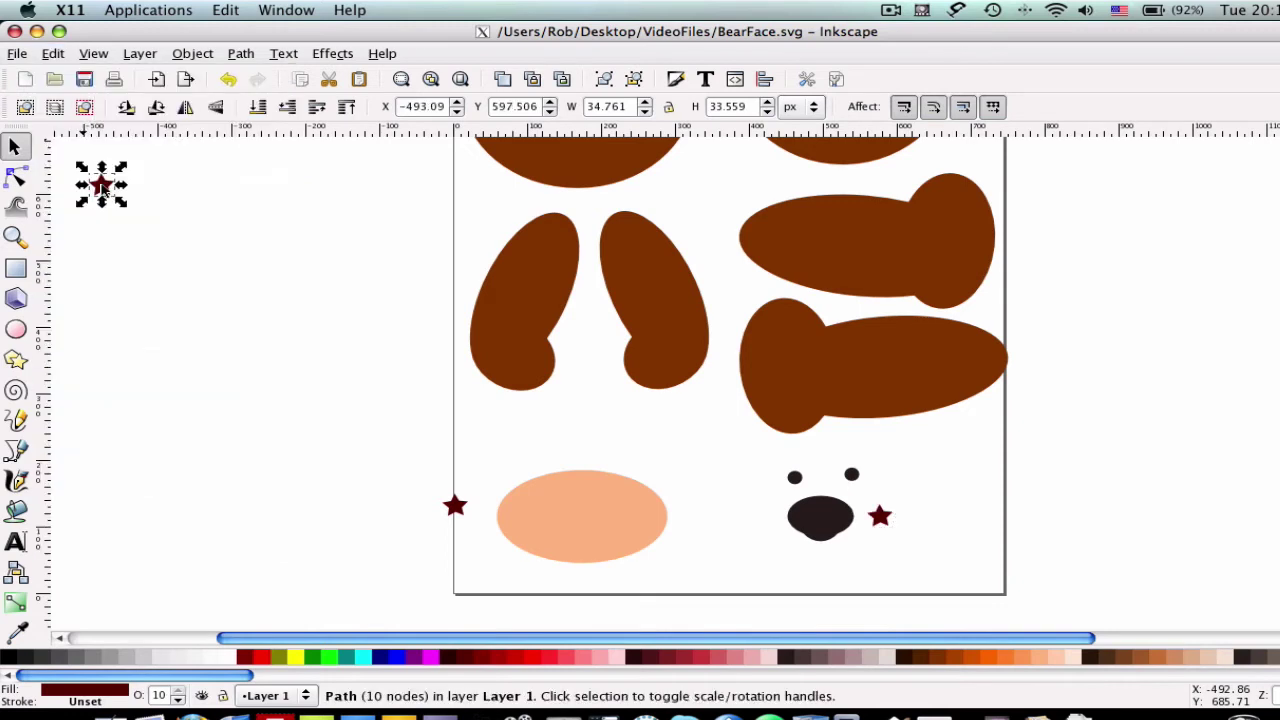
drag(104, 186, 432, 328)
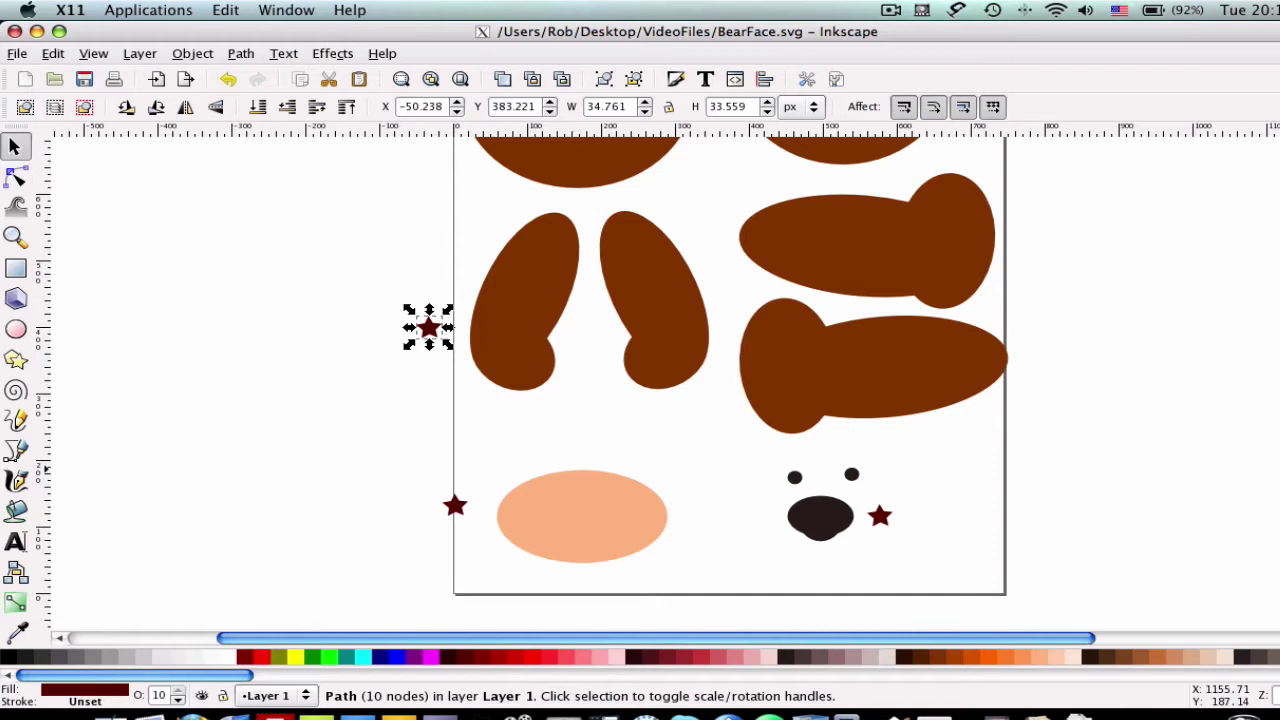
Step: Box-select the face shapes around the muzzle and their stars
scroll(640, 383, up, 7)
scroll(640, 383, down, 8)
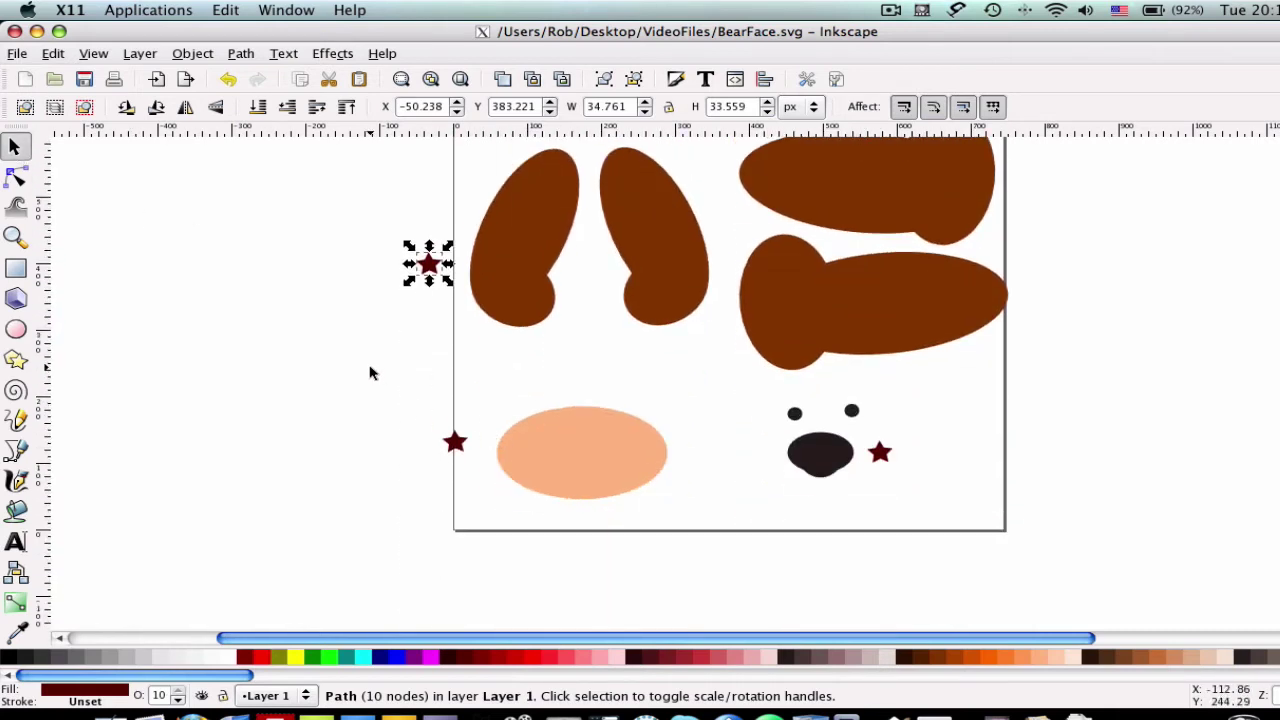
drag(368, 350, 951, 537)
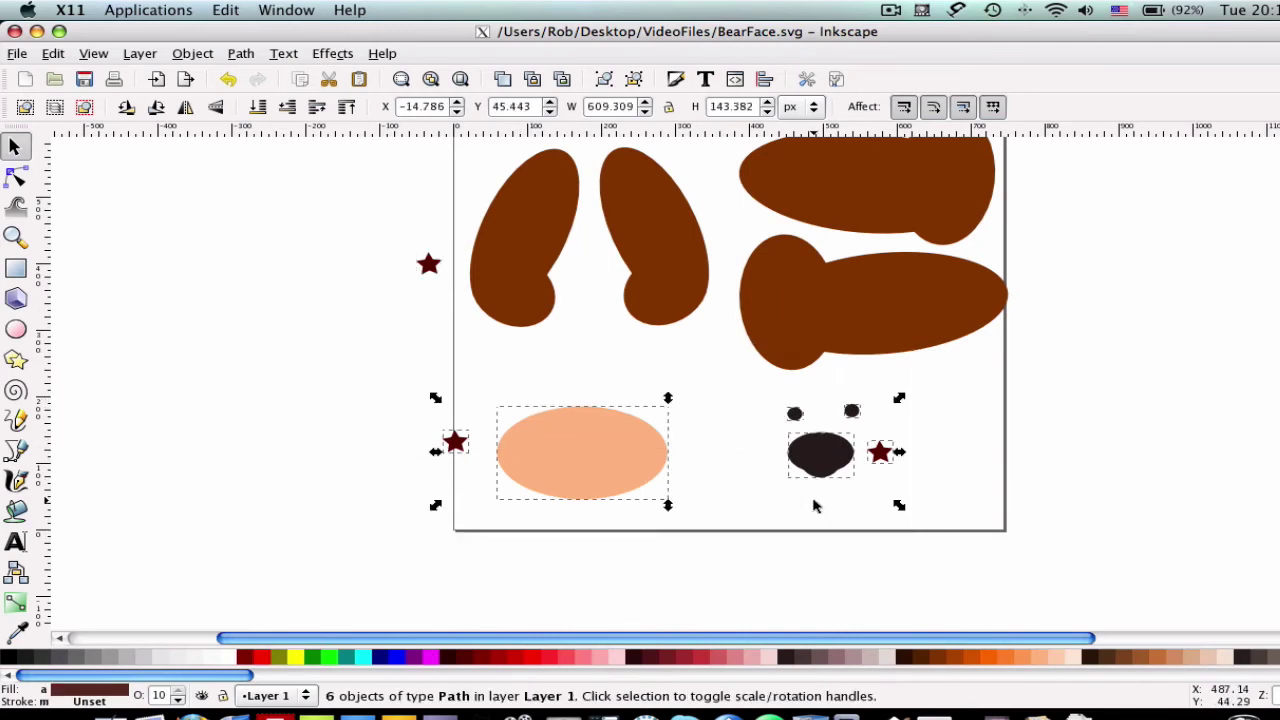
Step: Delete the selected face pieces and save the remaining brown pieces over BearBrown.svg
key(Delete)
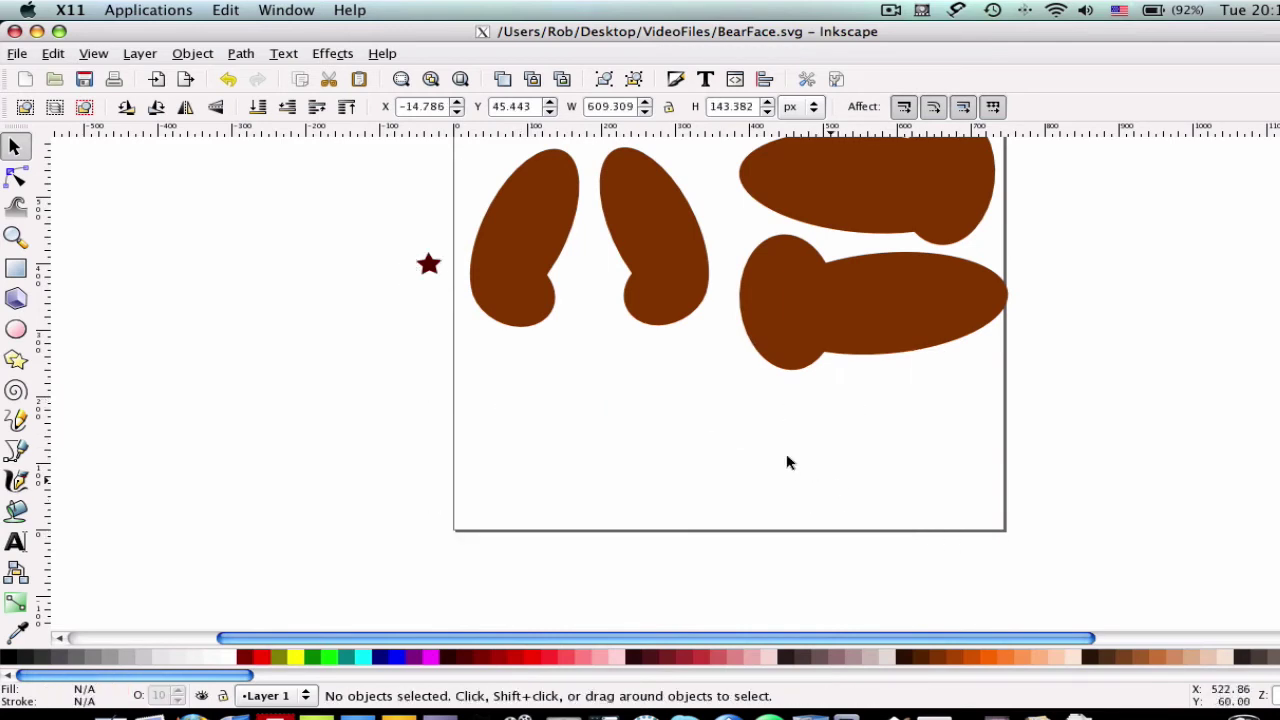
click(17, 53)
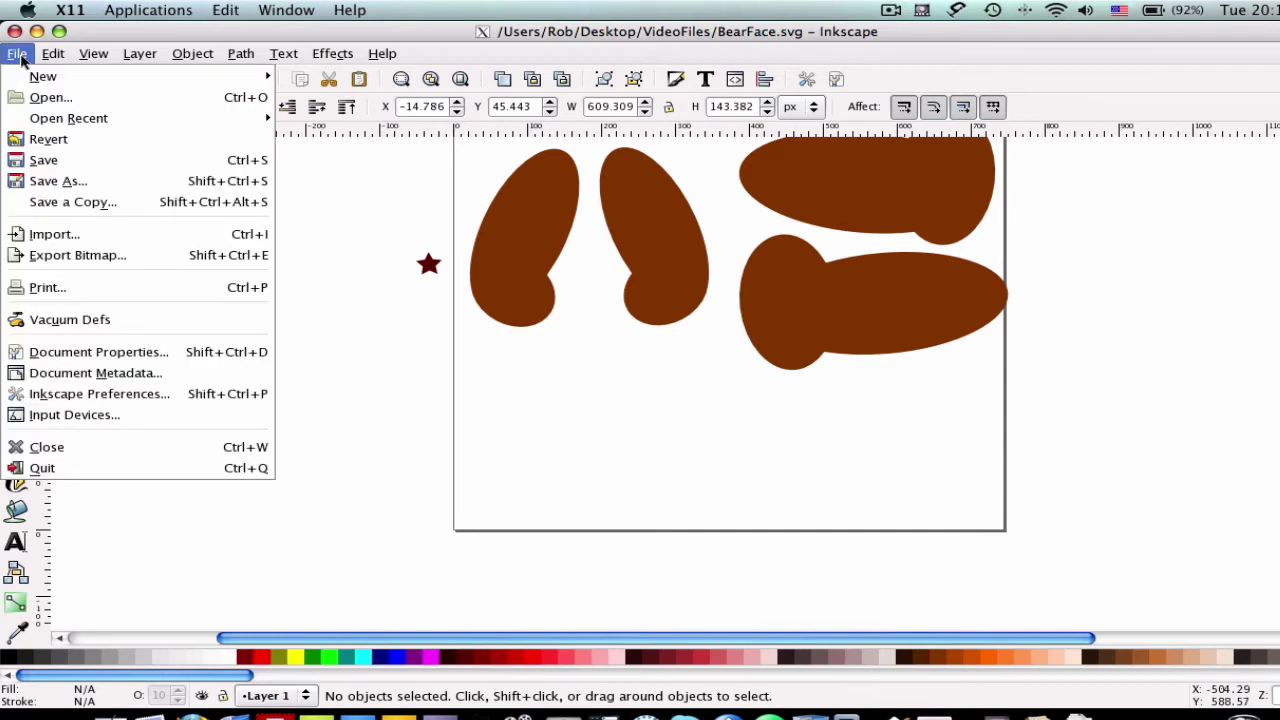
click(75, 180)
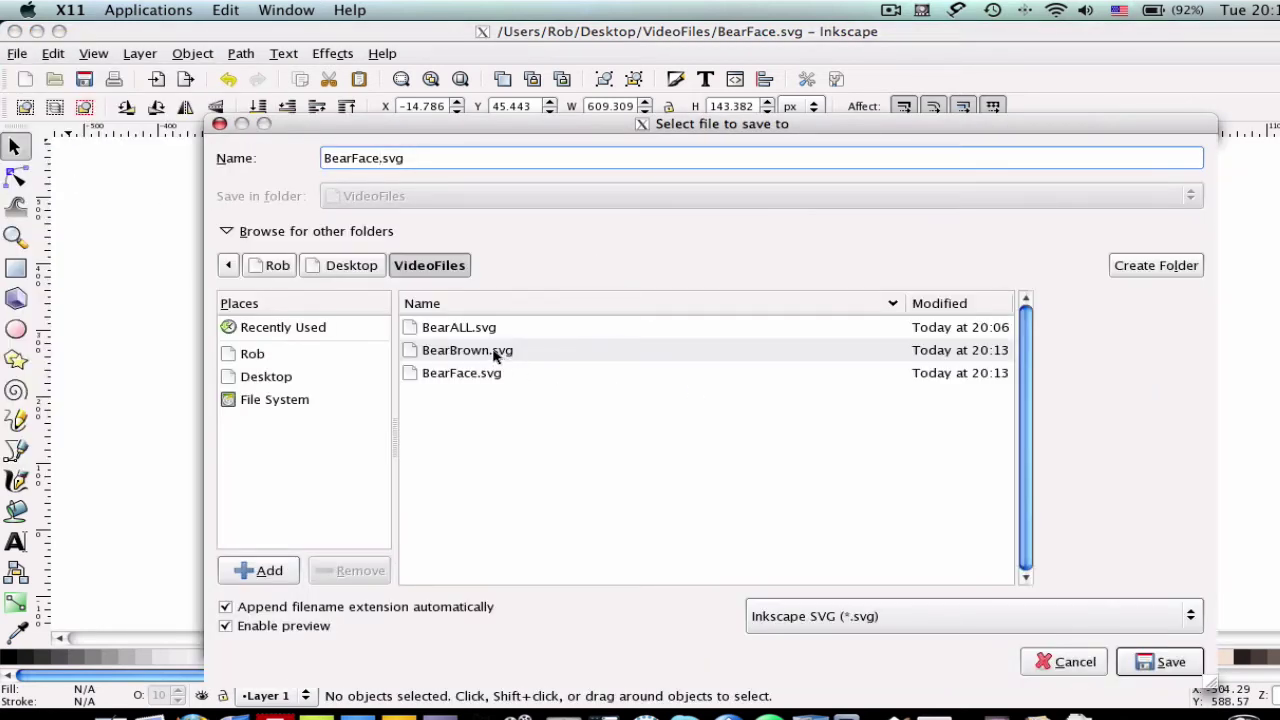
double_click(494, 352)
click(806, 452)
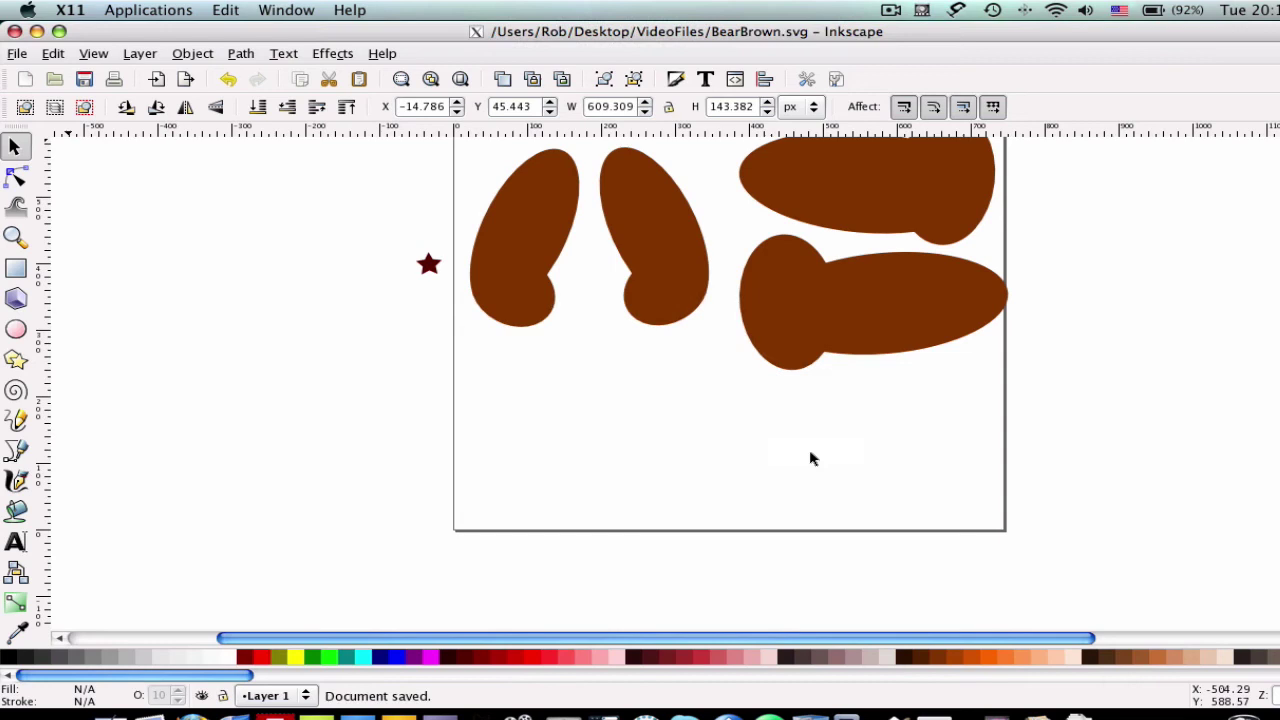
Step: Undo the deletion, then delete the brown body pieces and the nose, eyes and their star
click(52, 54)
click(68, 78)
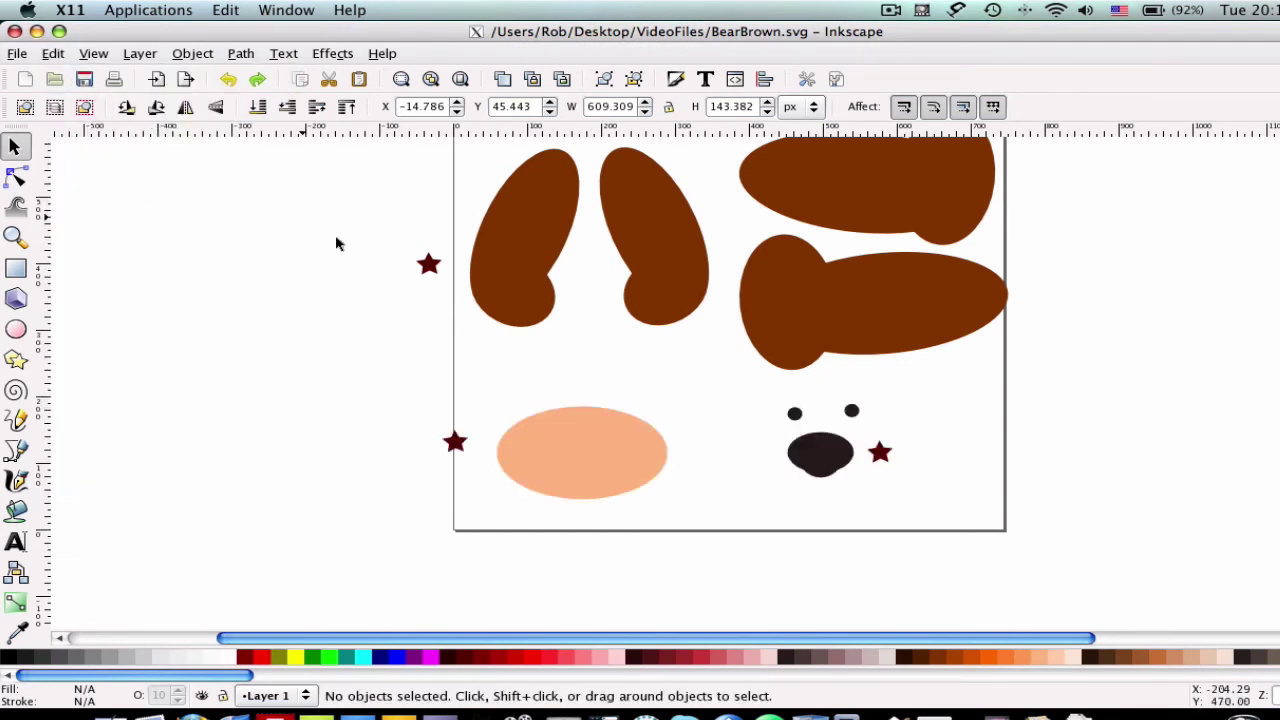
drag(1038, 398, 331, 169)
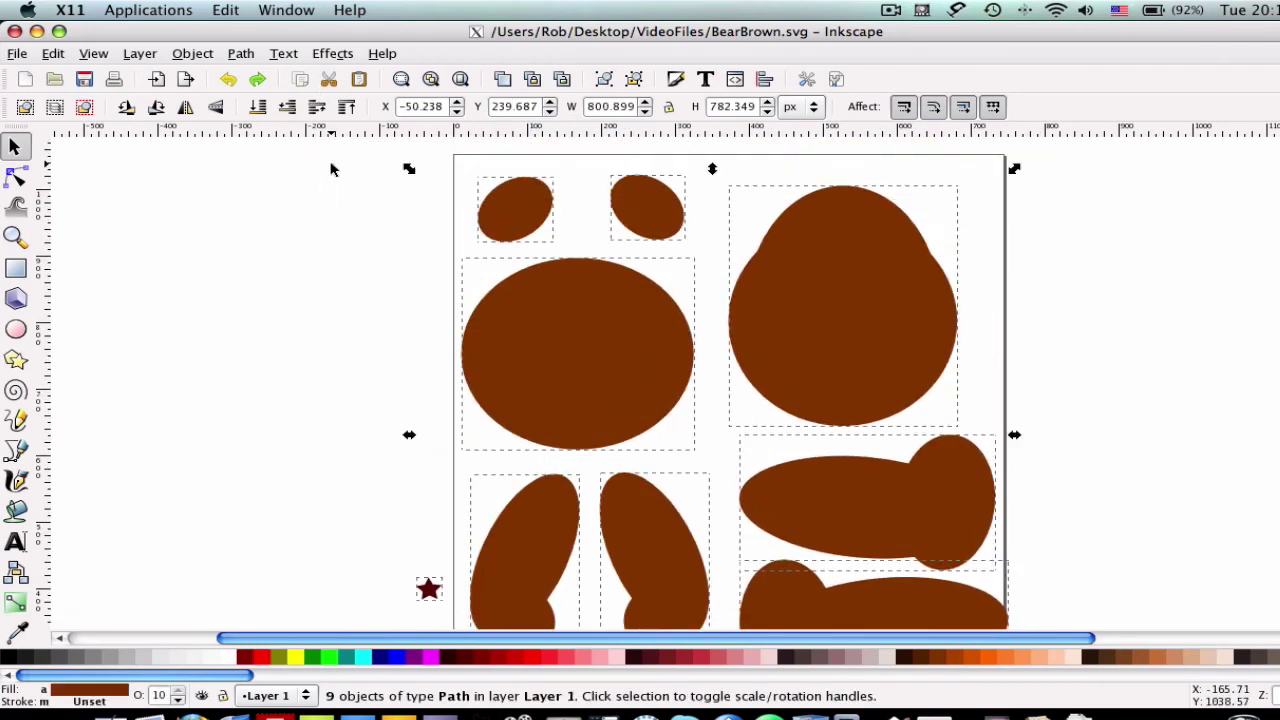
key(Delete)
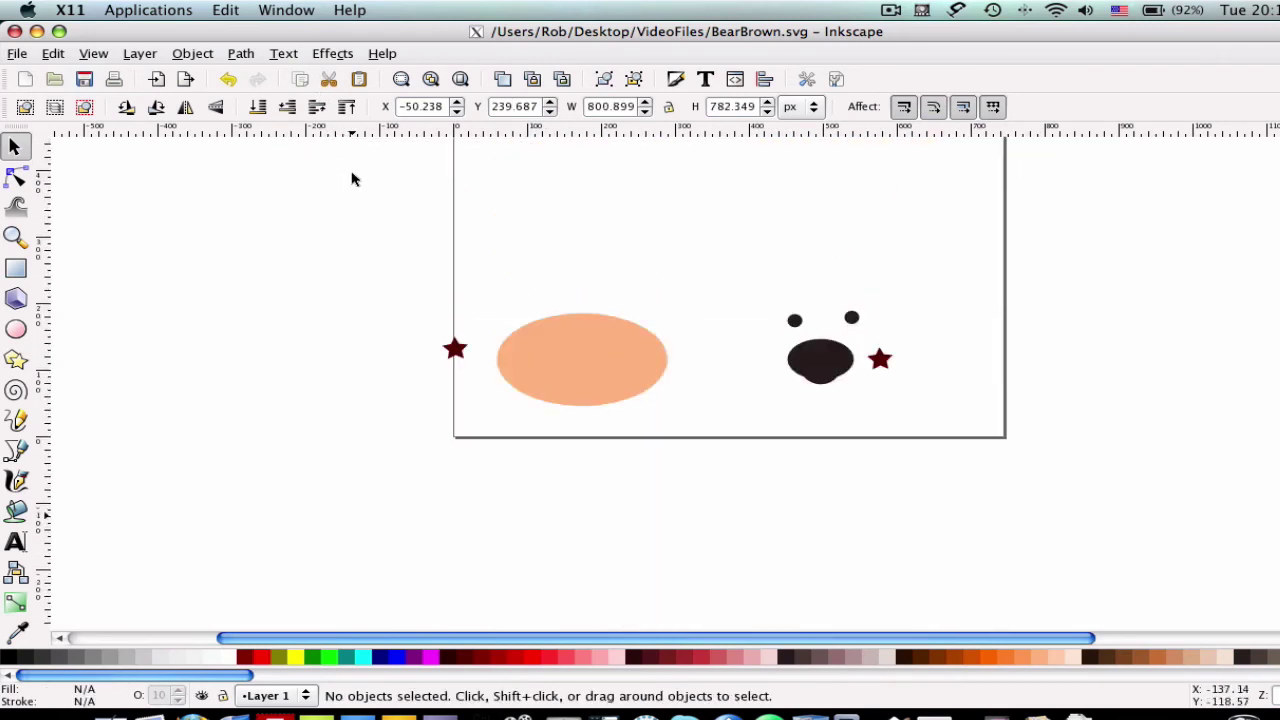
drag(737, 247, 948, 425)
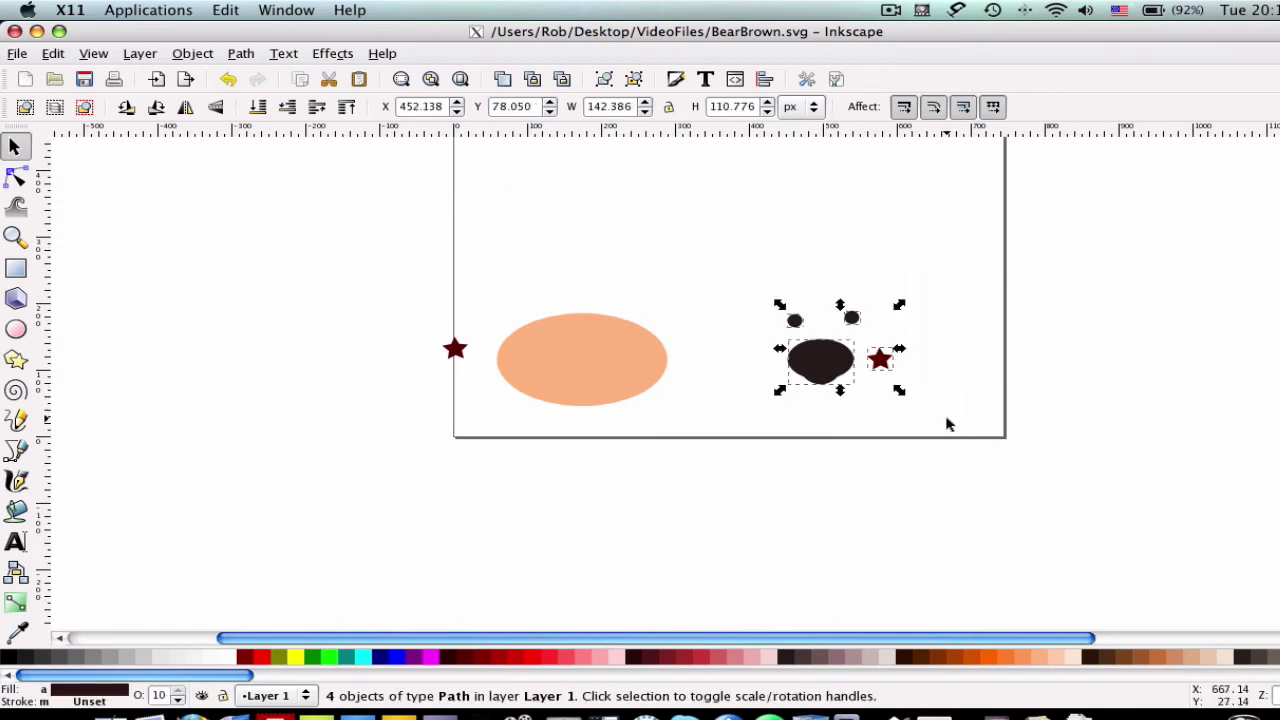
key(Delete)
Step: Save the muzzle and its star over BearFace.svg, then switch to Sure Cuts A Lot
click(22, 53)
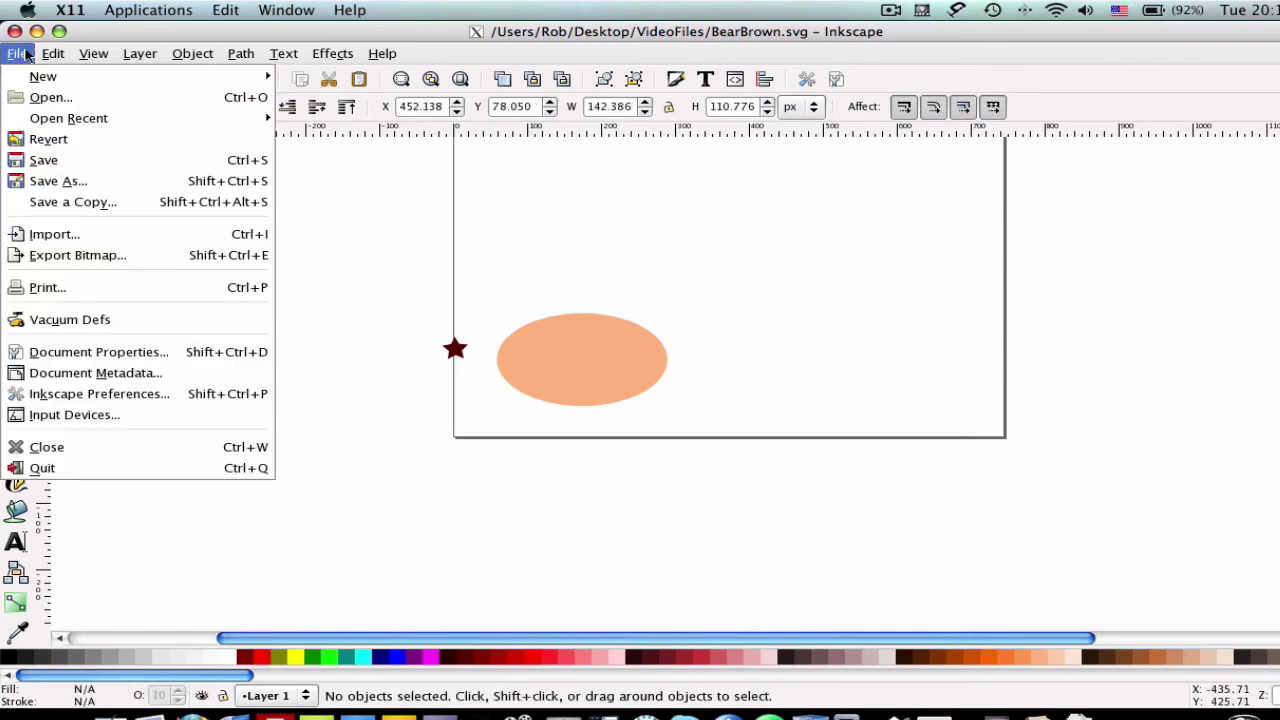
click(73, 178)
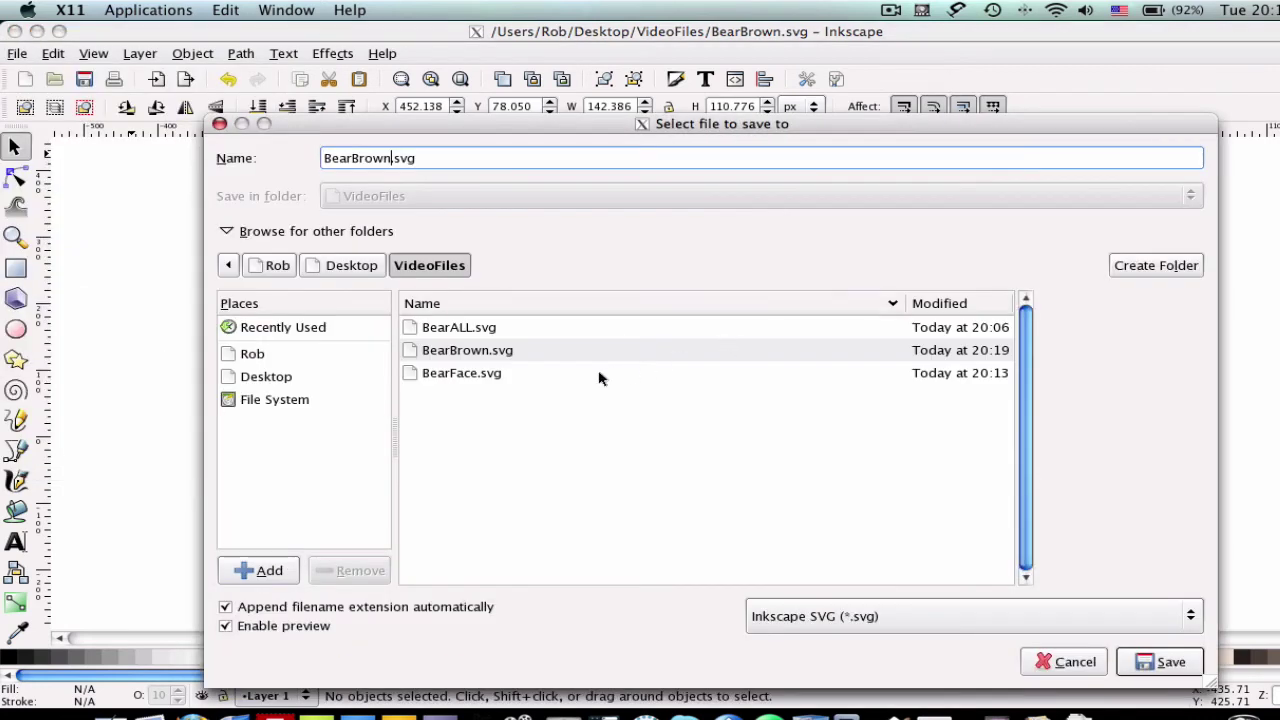
click(465, 376)
click(1160, 661)
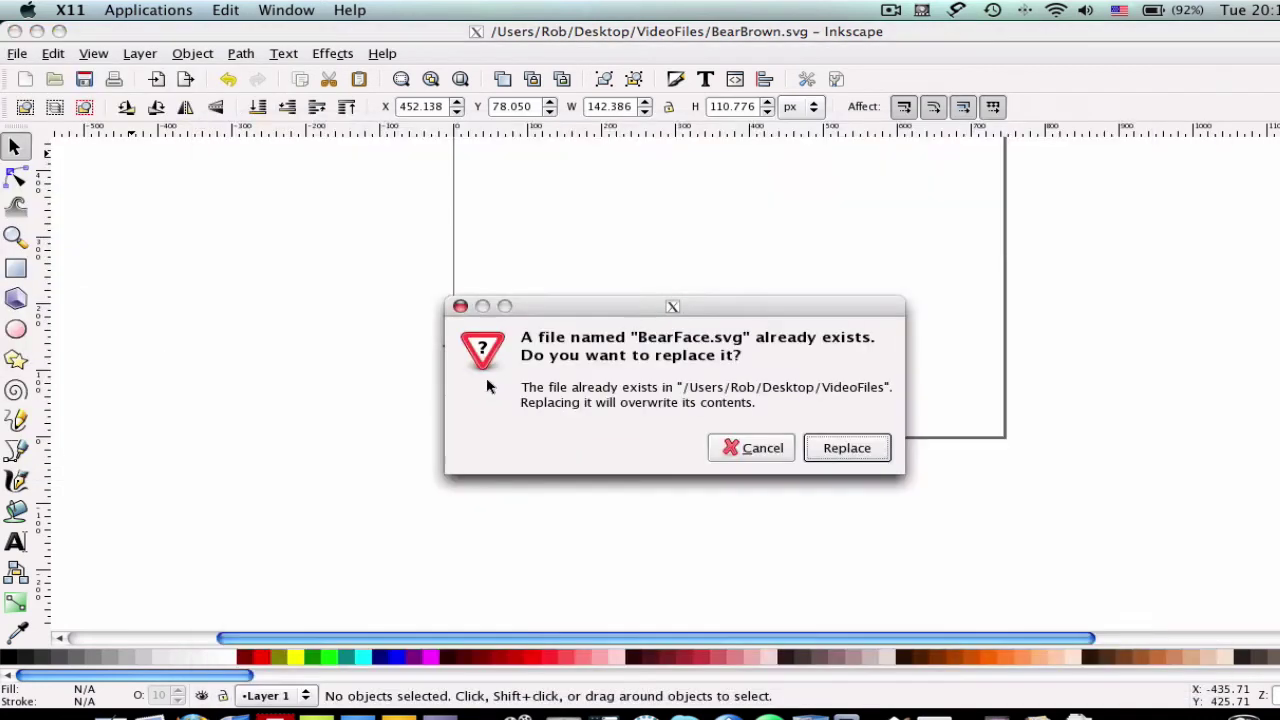
click(835, 458)
click(632, 706)
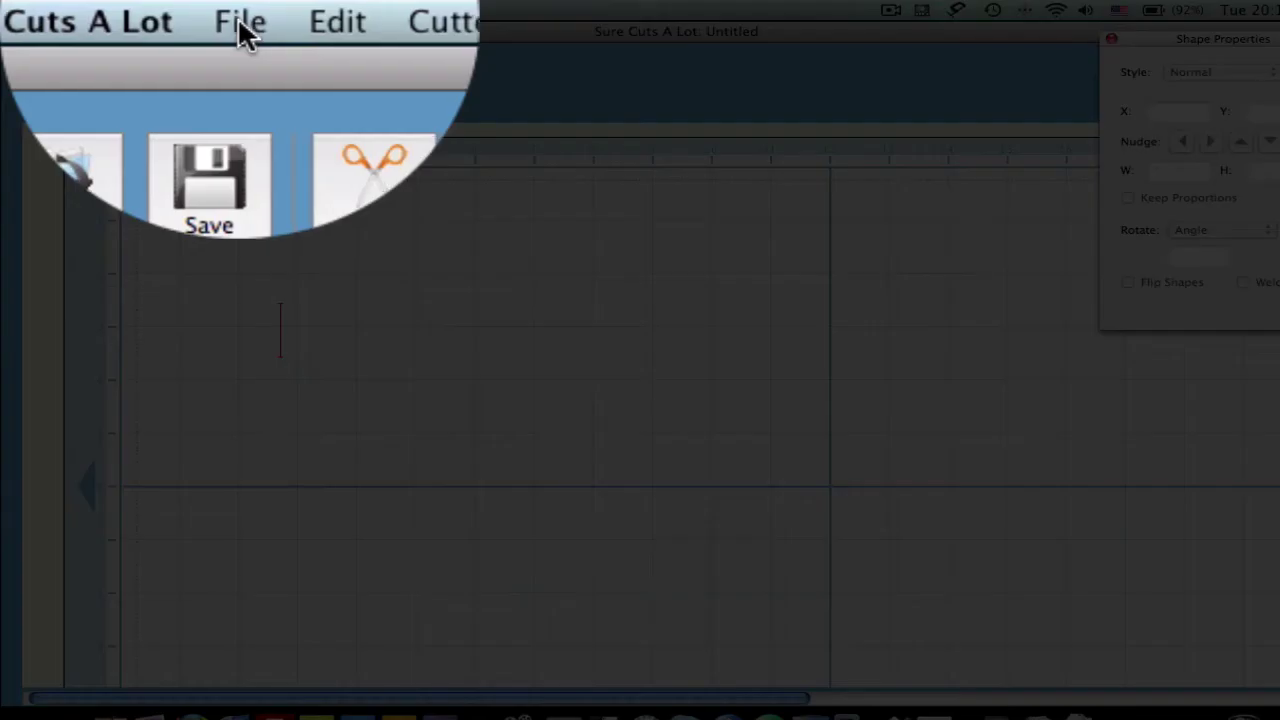
Step: Import BearFace.svg onto the mat and enlarge the muzzle design
click(205, 10)
click(272, 220)
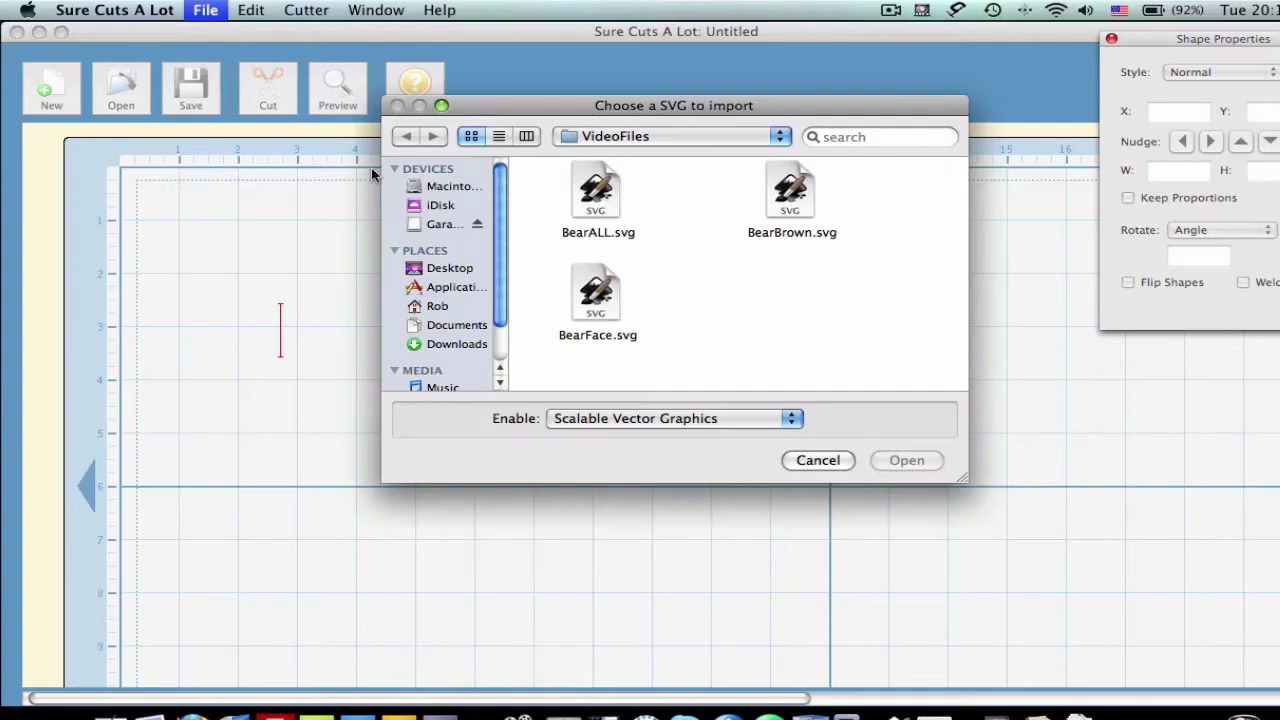
double_click(598, 312)
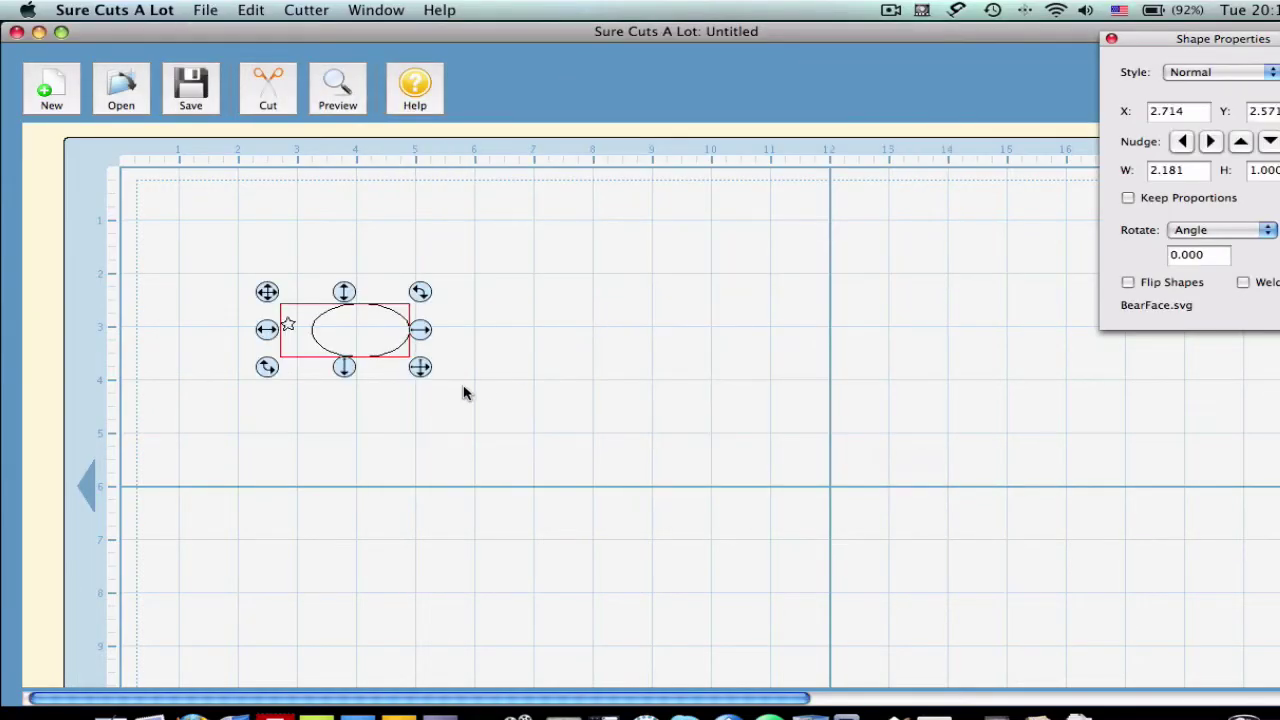
drag(422, 370, 563, 471)
click(963, 400)
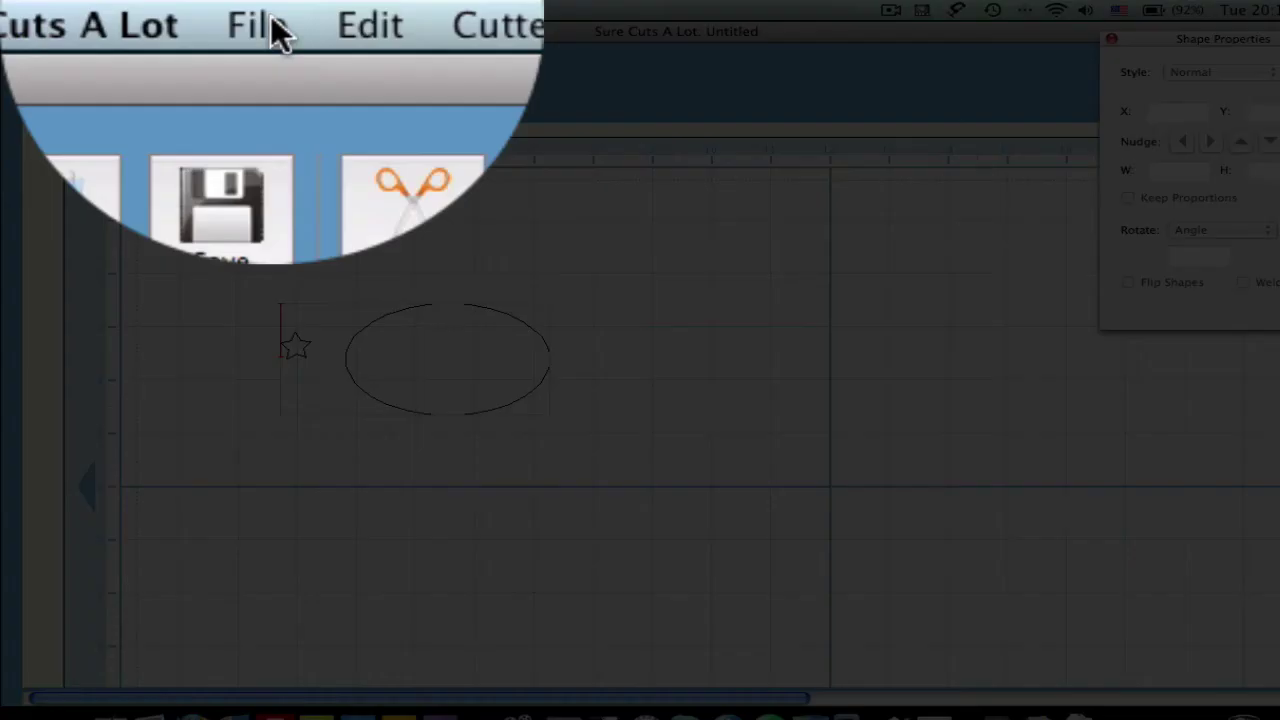
Step: Import BearBrown.svg near the mat's upper right and enlarge it to about 6.585 × 6.498
click(205, 10)
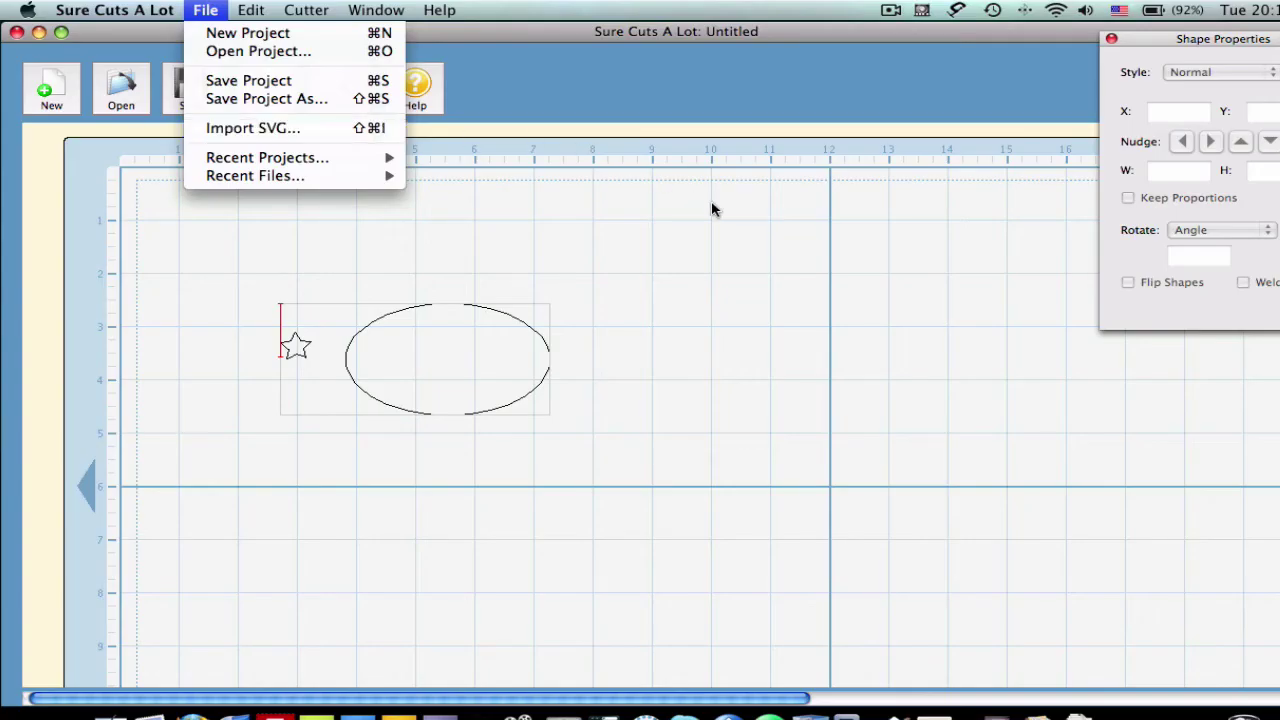
click(742, 221)
click(811, 240)
click(220, 14)
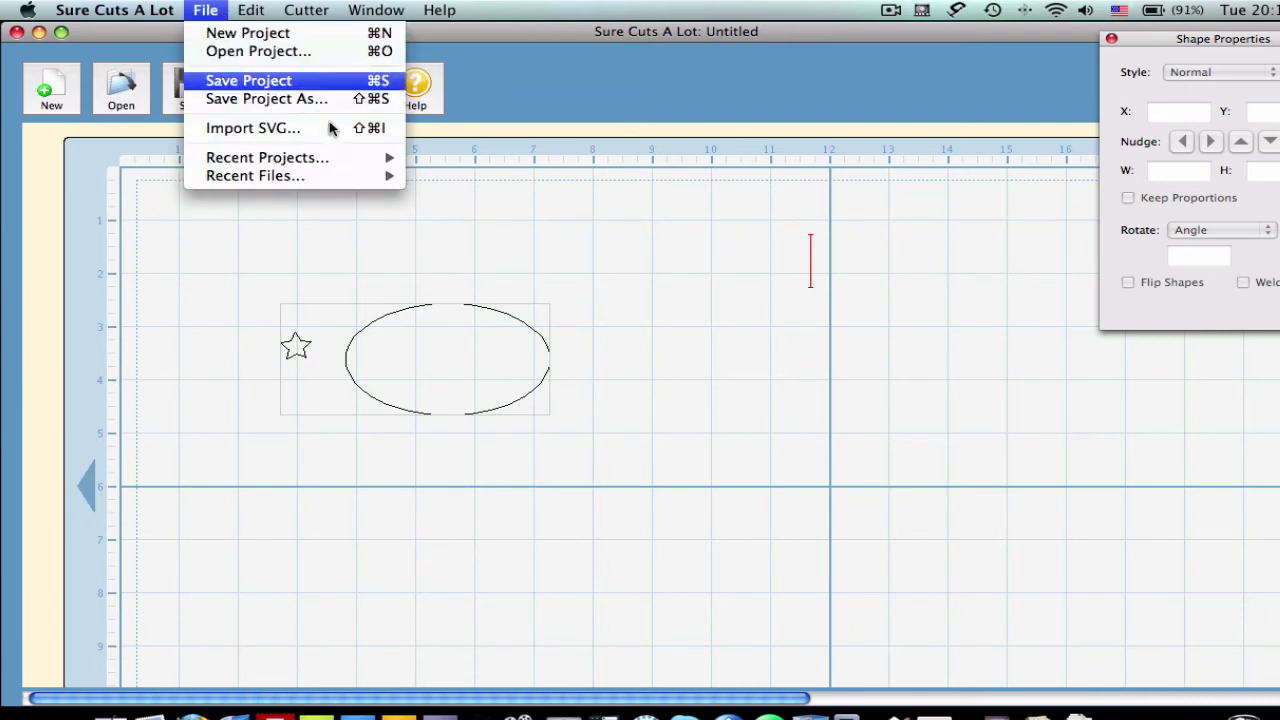
click(331, 126)
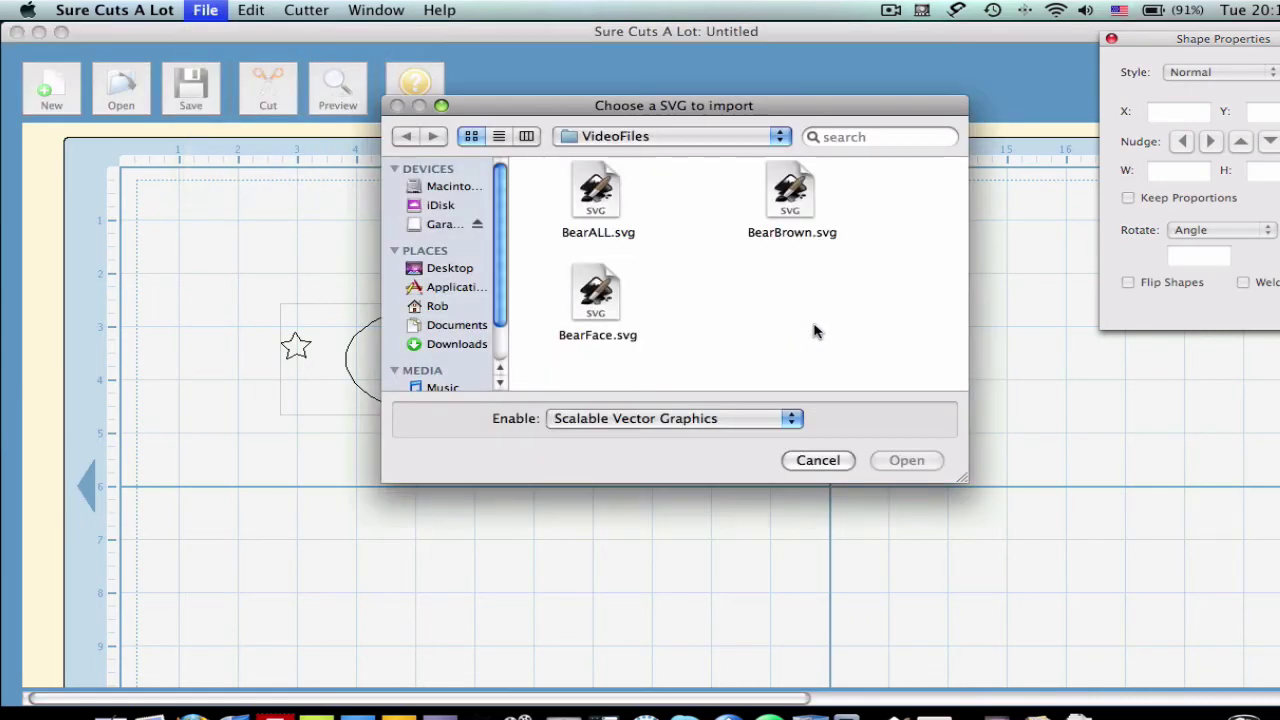
double_click(789, 198)
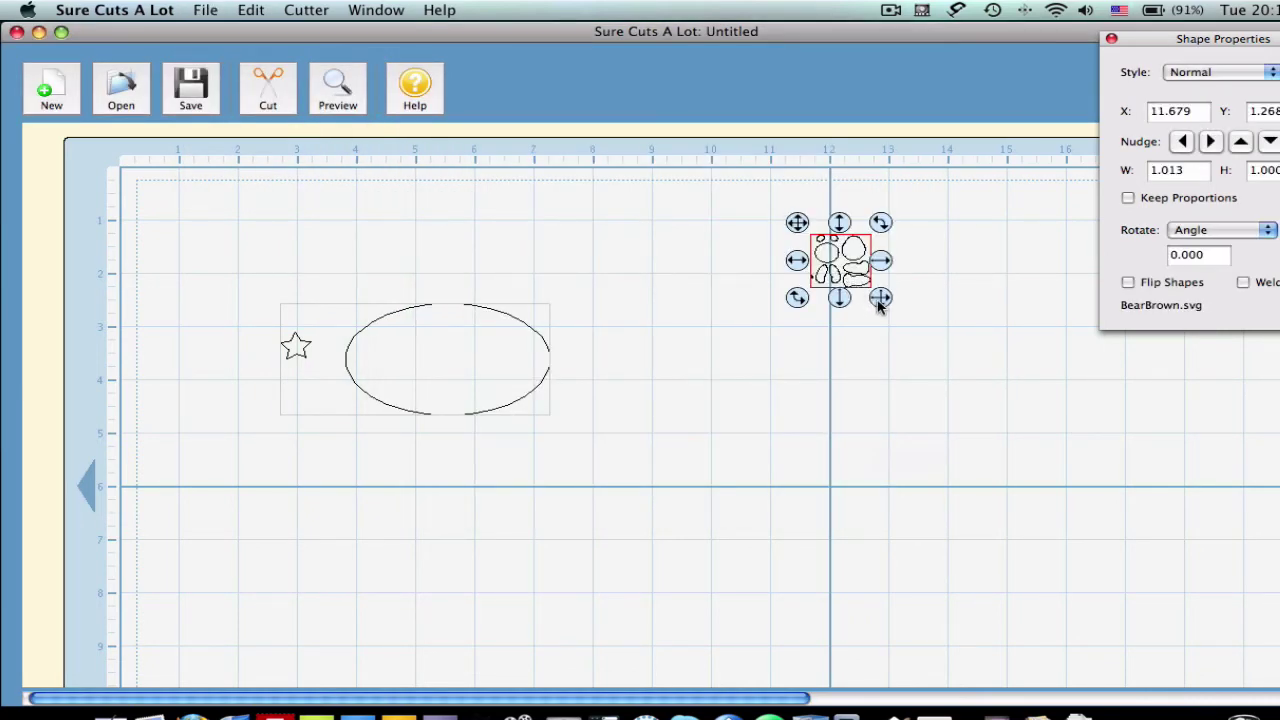
drag(882, 305, 1212, 508)
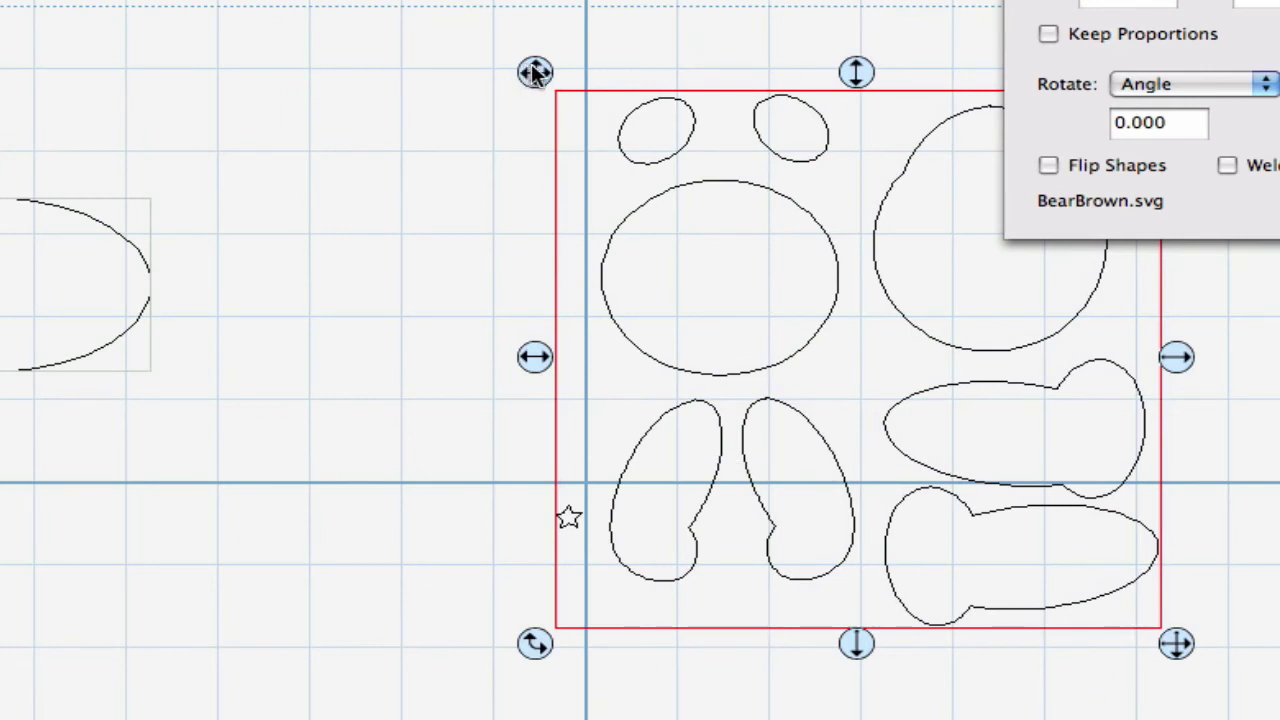
Step: Move the brown pieces left, then shrink the muzzle until its star matches the brown pieces' star
drag(533, 70, 316, 122)
key(Tab)
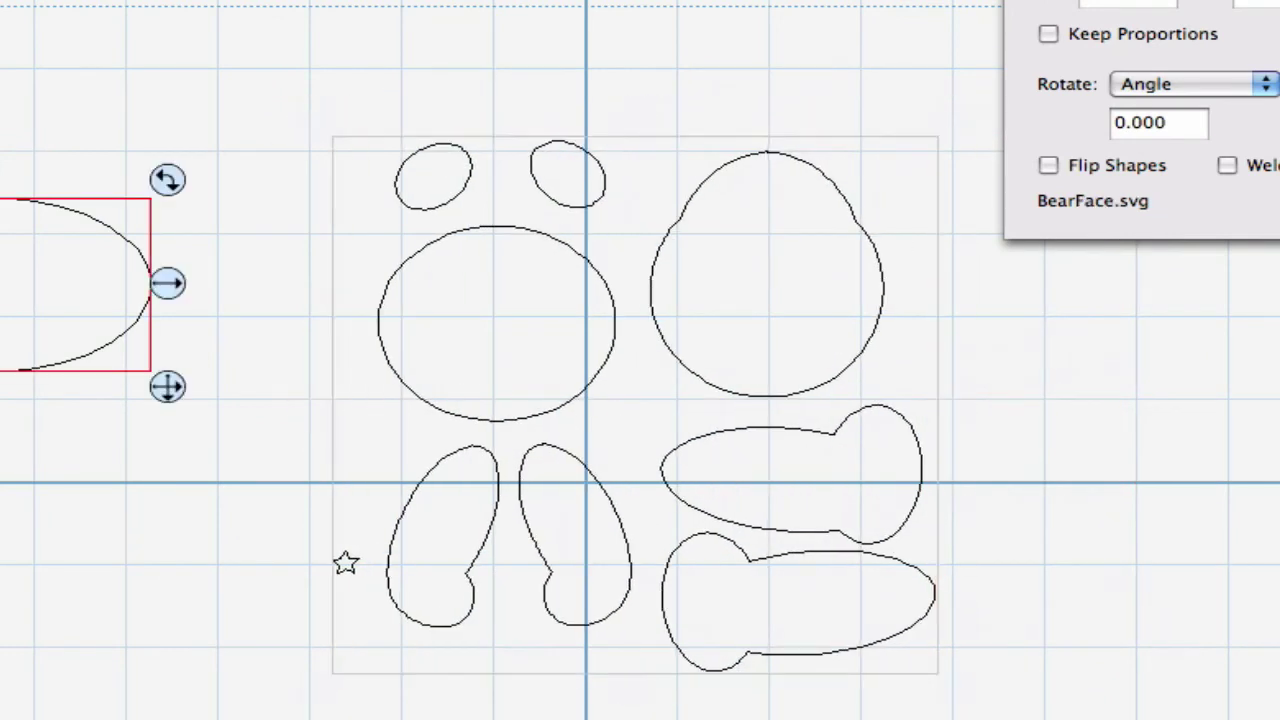
drag(2, 230, 298, 477)
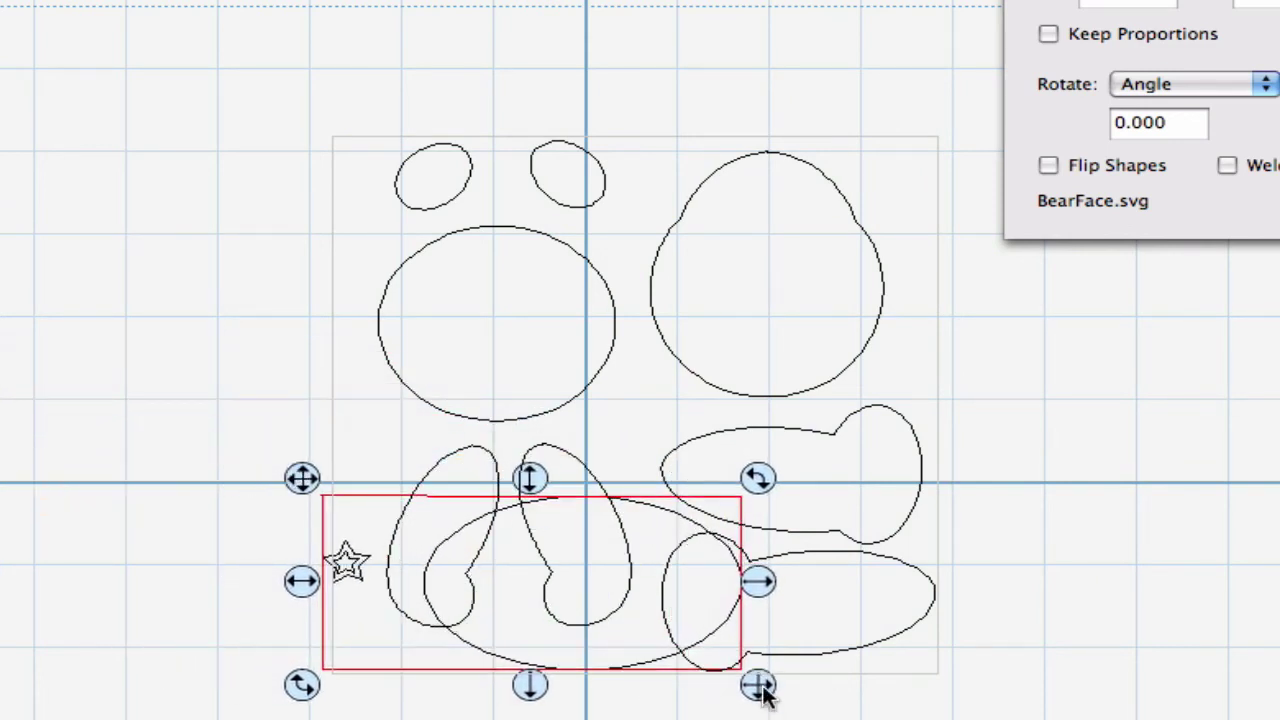
drag(758, 684, 624, 633)
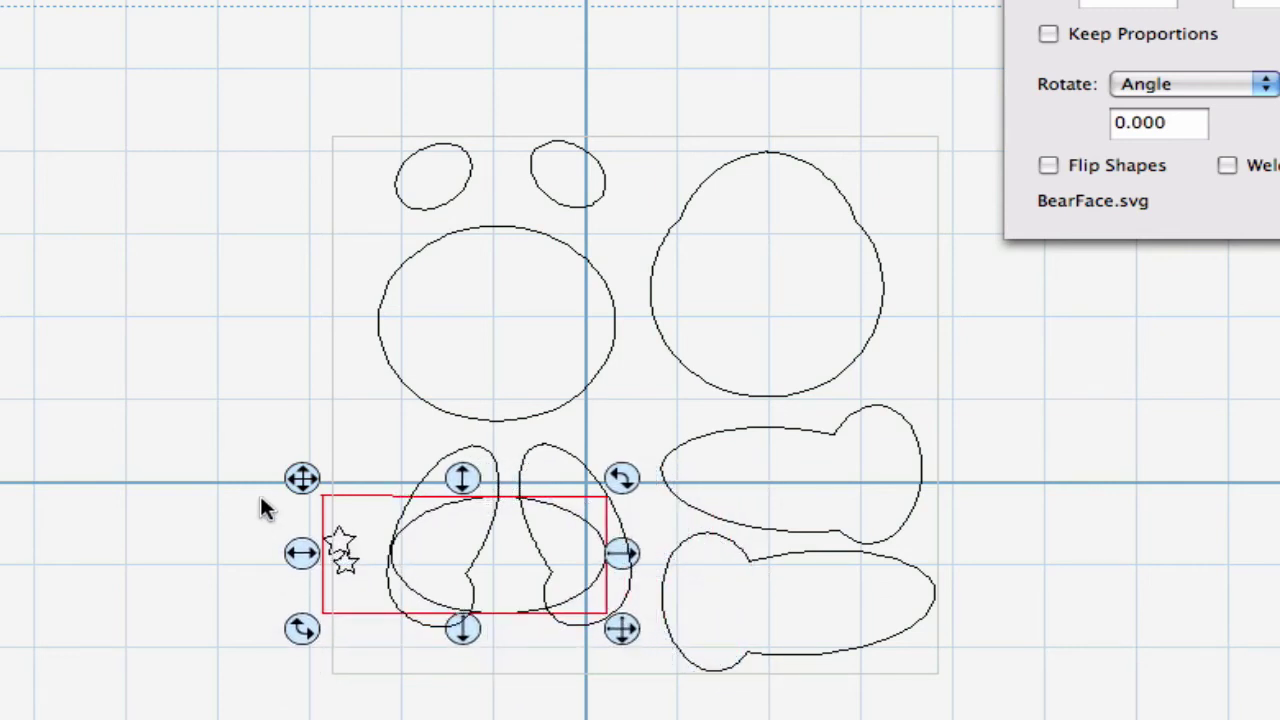
drag(288, 480, 300, 505)
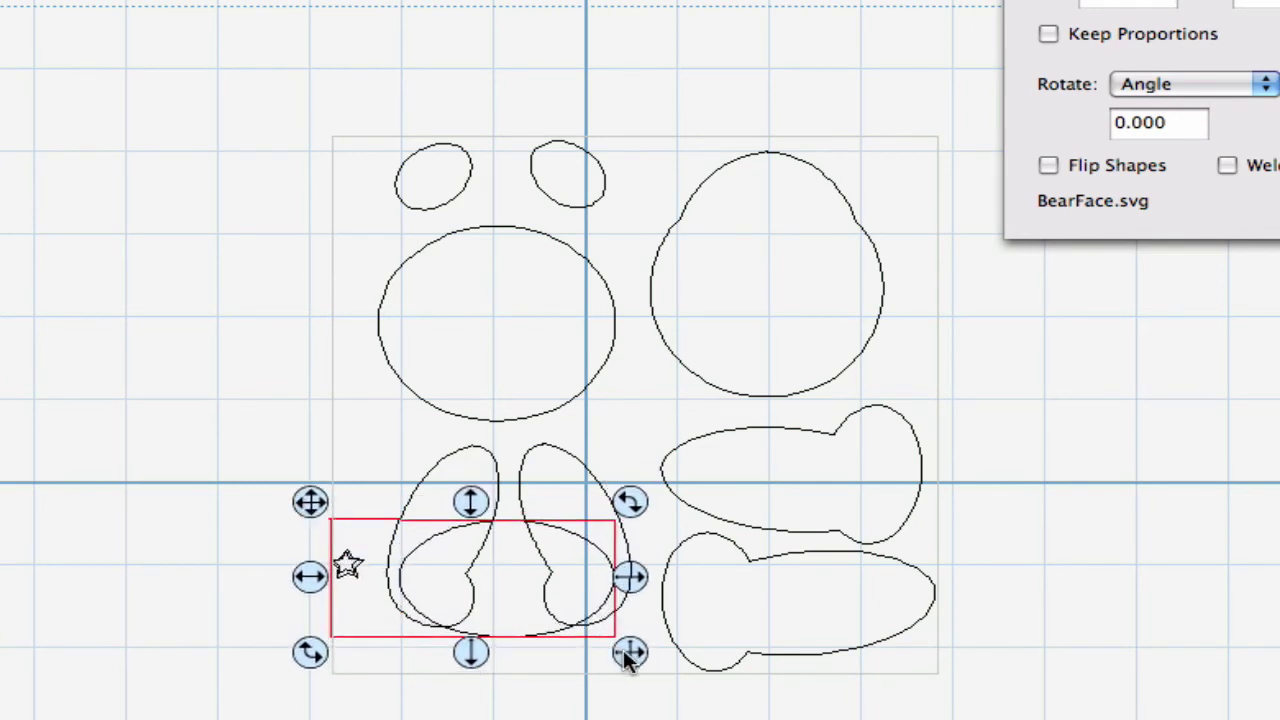
drag(625, 656, 620, 650)
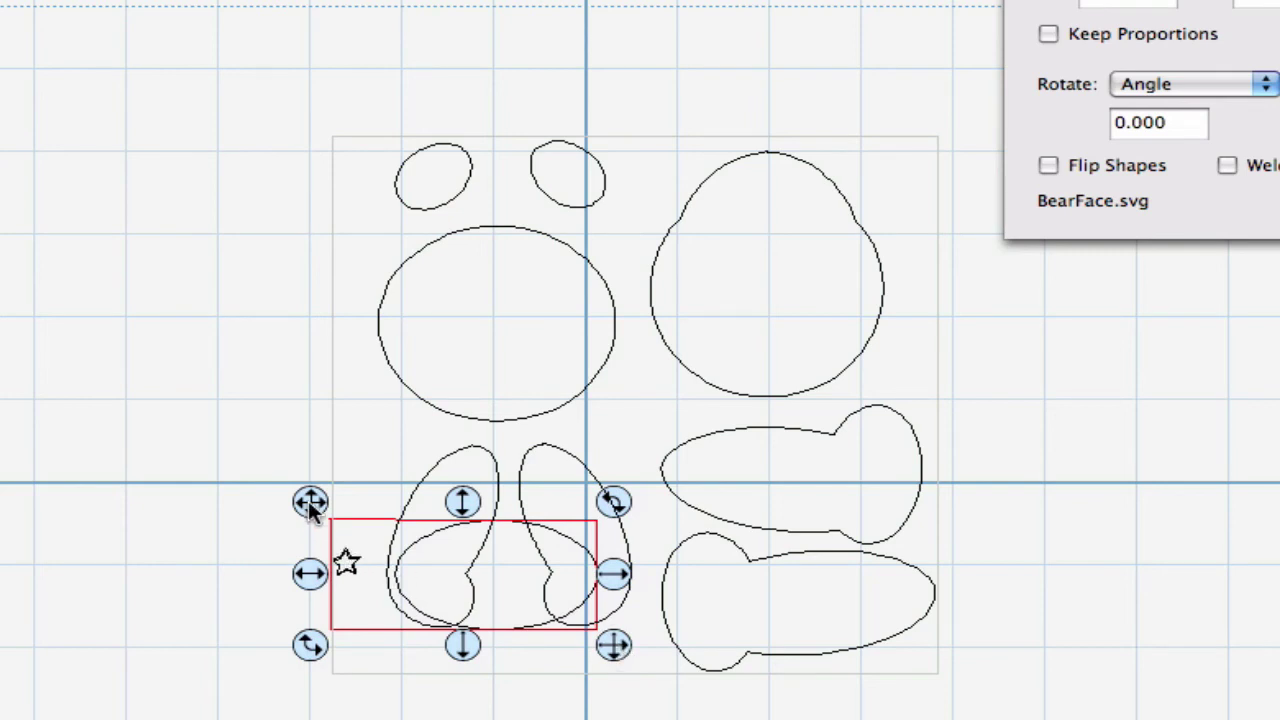
drag(312, 508, 0, 190)
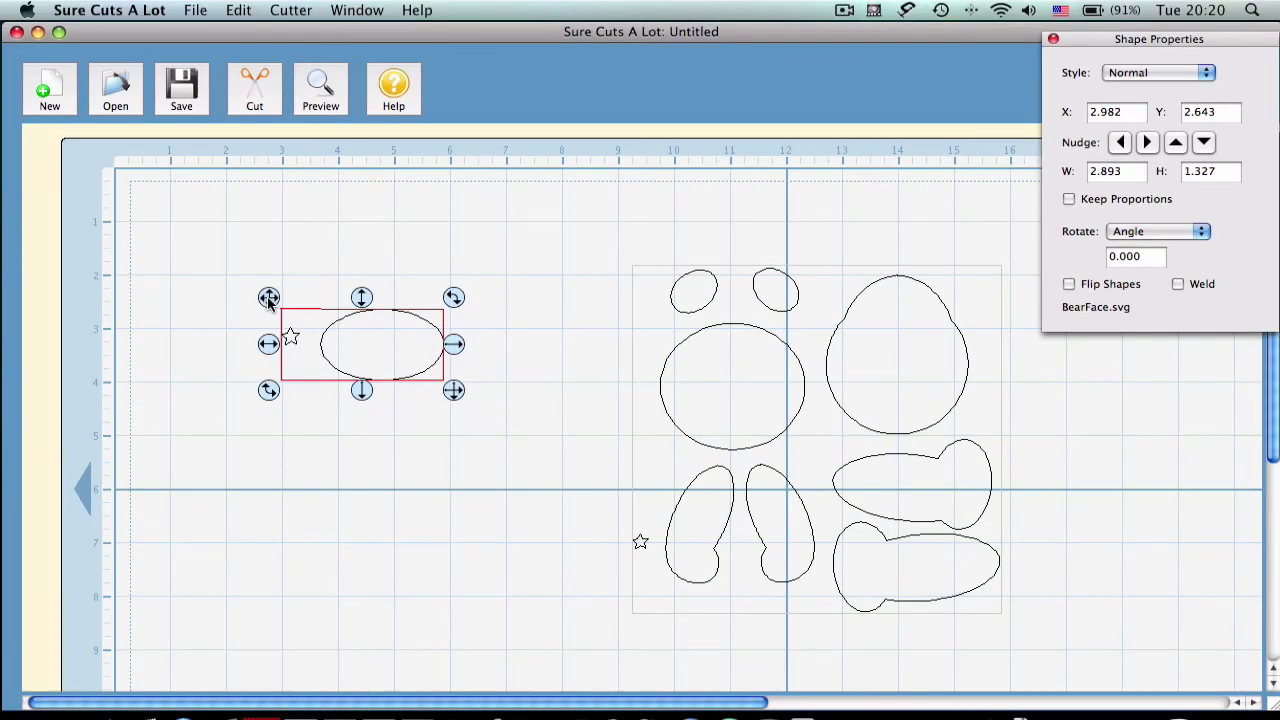
click(495, 277)
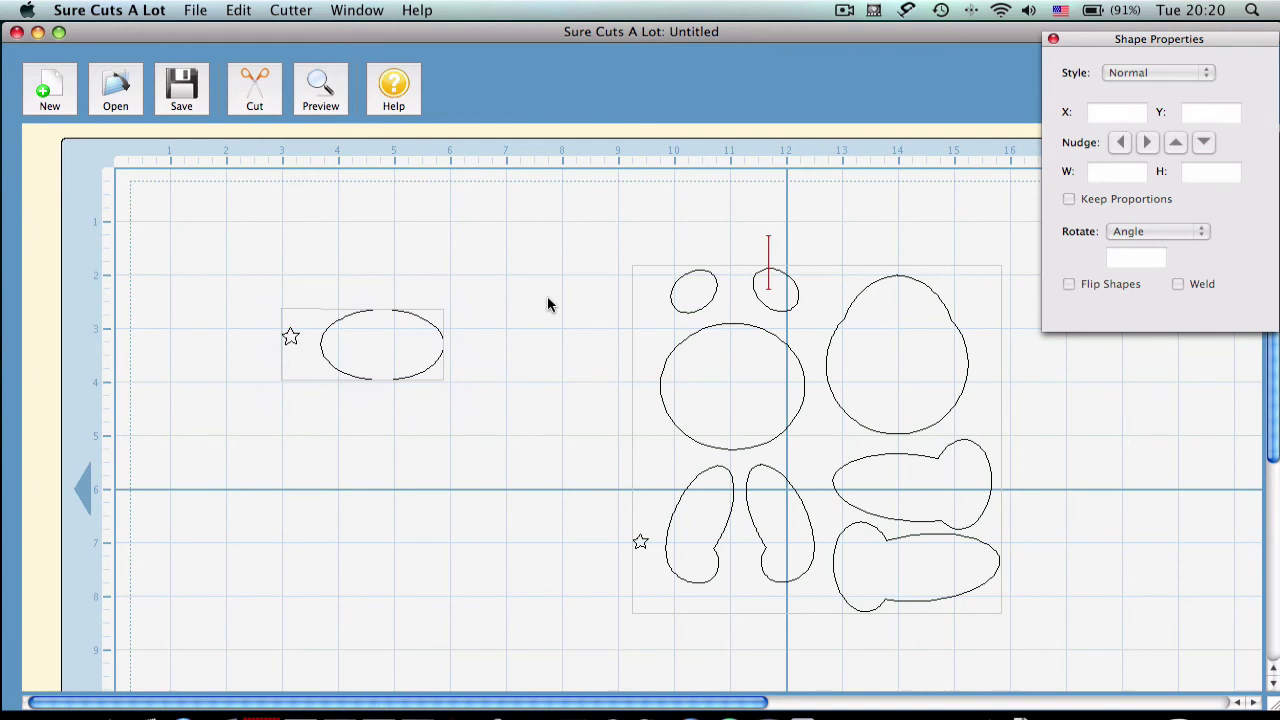